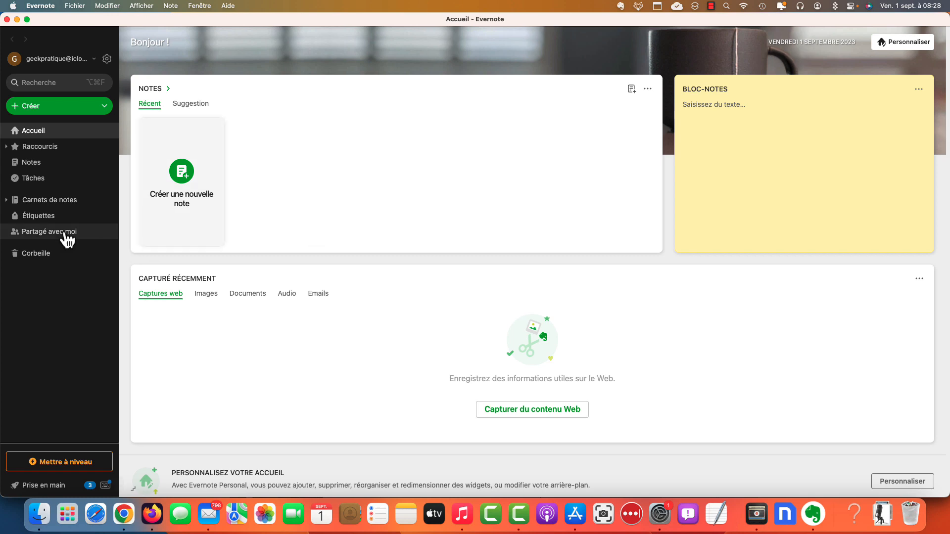
# Create a new notebook named "Inventaire de maison".
pyautogui.click(6, 201)
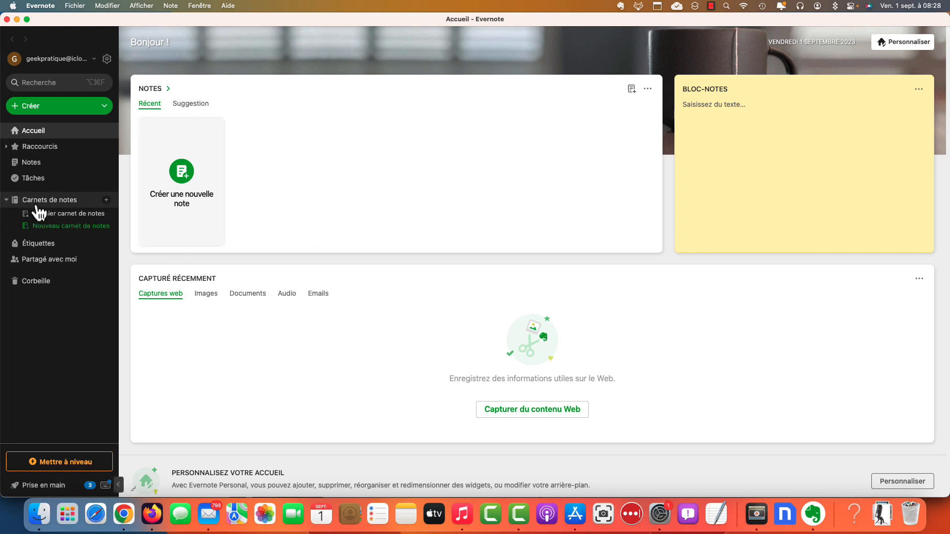
pyautogui.click(106, 200)
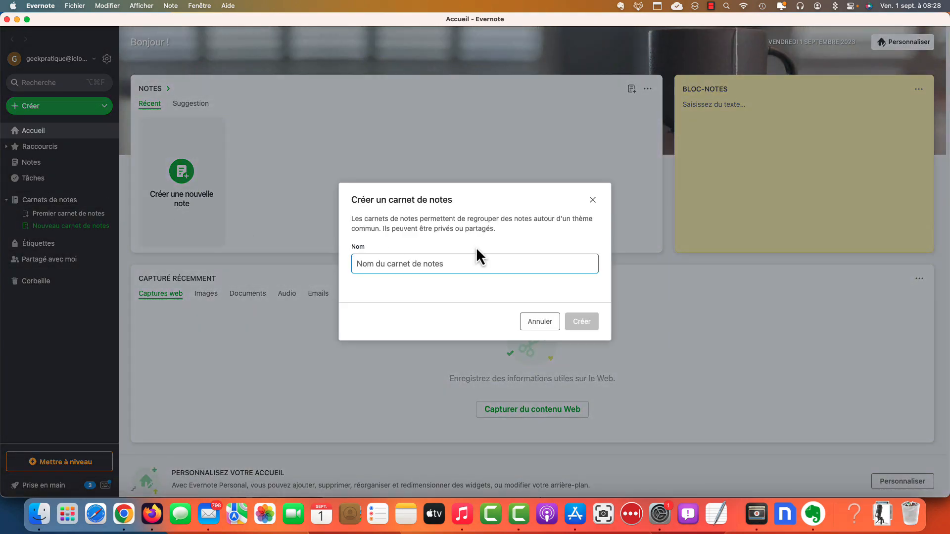
pyautogui.write('Inventaire de maison')
pyautogui.click(580, 327)
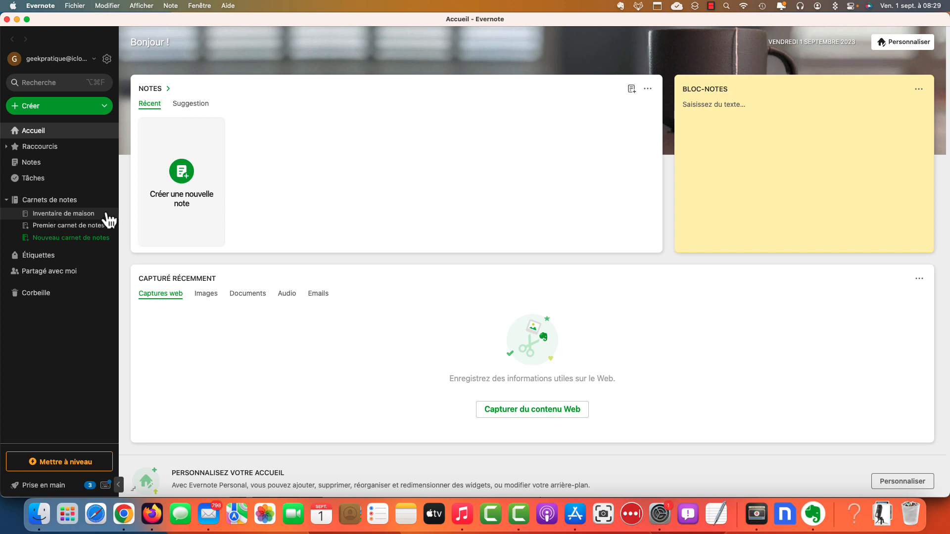
# Create a new note titled "Micro Rode NT-USB".
pyautogui.click(184, 178)
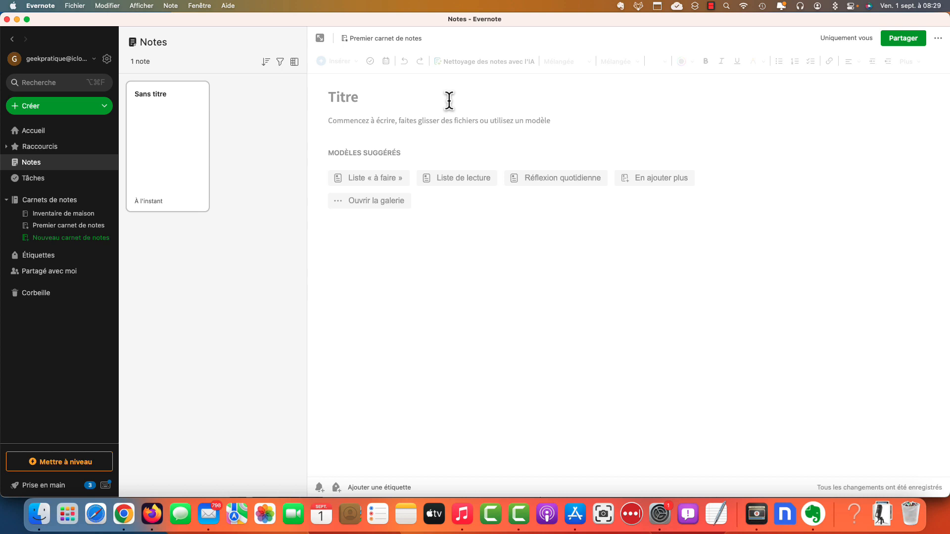
pyautogui.write('Micro R')
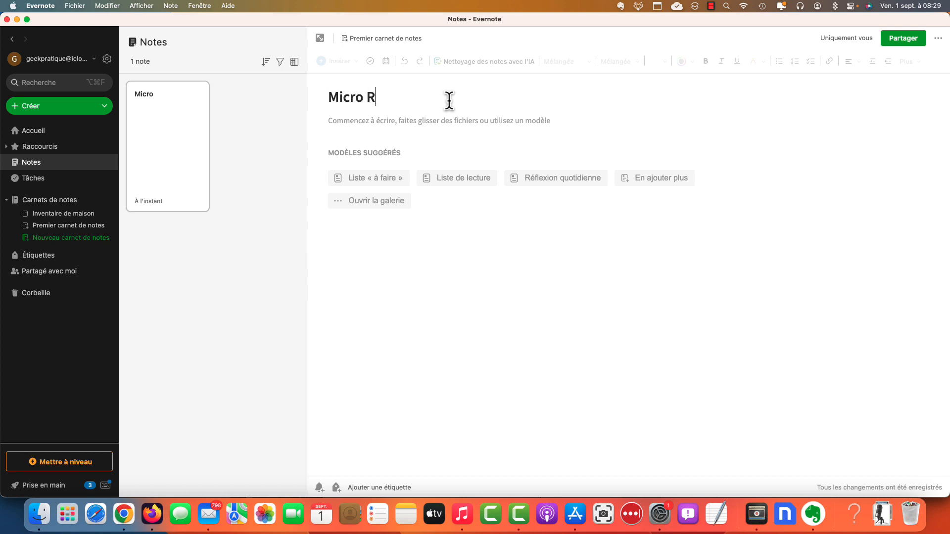
pyautogui.write('ode NT-USB')
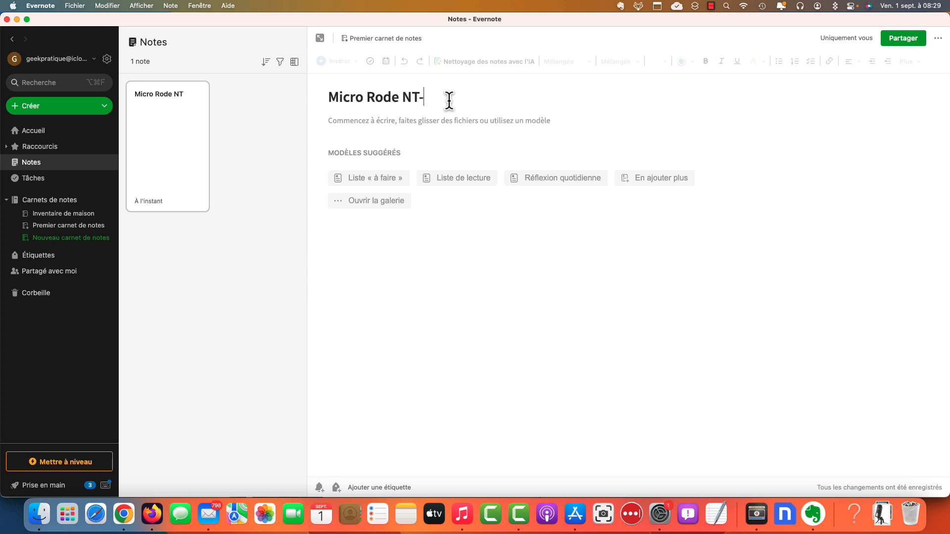
# Copy the full RØDE NT-USB product title from the Amazon page in Firefox and paste it into the Evernote note's body.
pyautogui.click(448, 124)
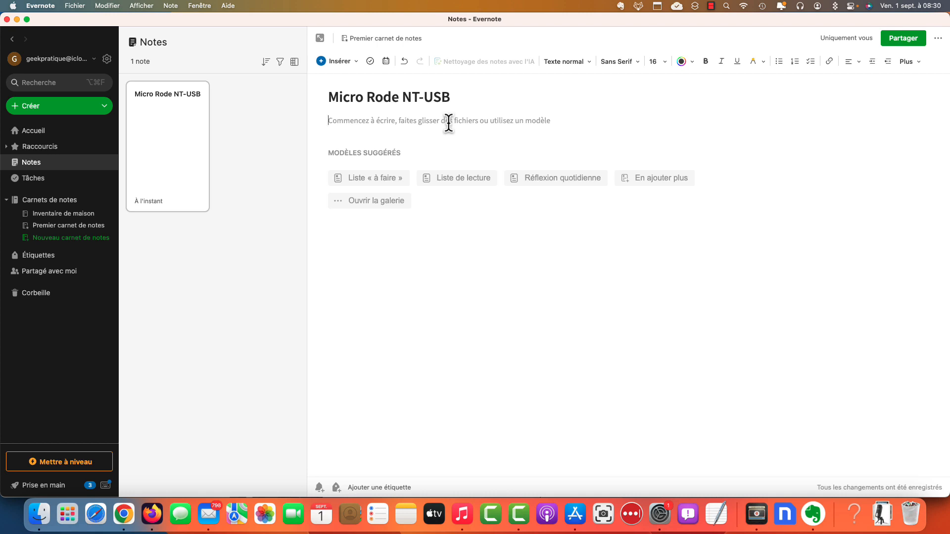
pyautogui.press('super+Tab')
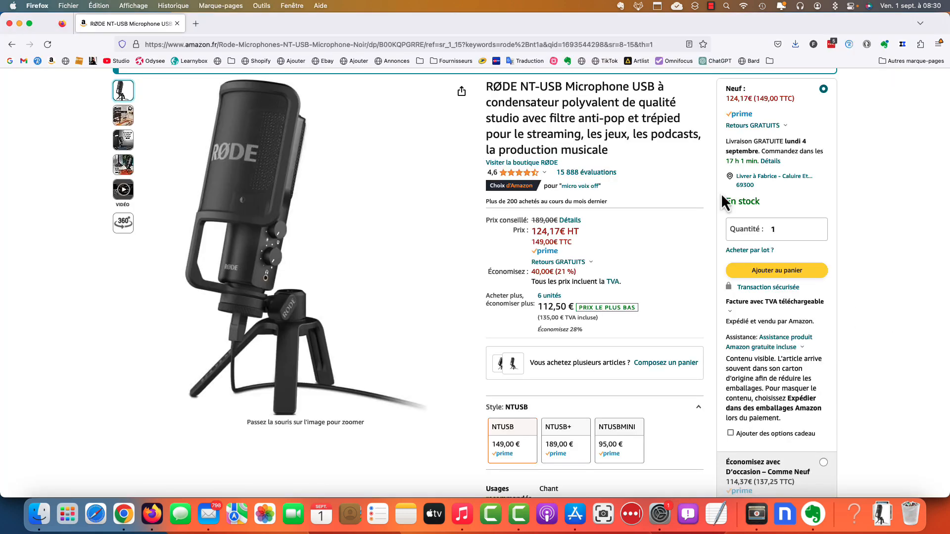
pyautogui.moveTo(485, 87); pyautogui.dragTo(664, 152)
pyautogui.press('super+c')
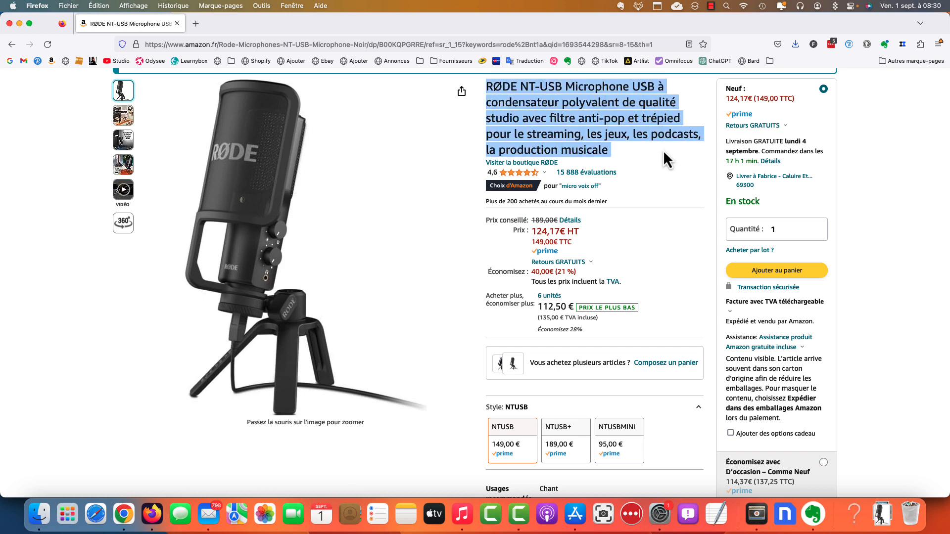
pyautogui.rightClick(643, 110)
pyautogui.click(663, 121)
pyautogui.press('super+Tab')
pyautogui.press('super+v')
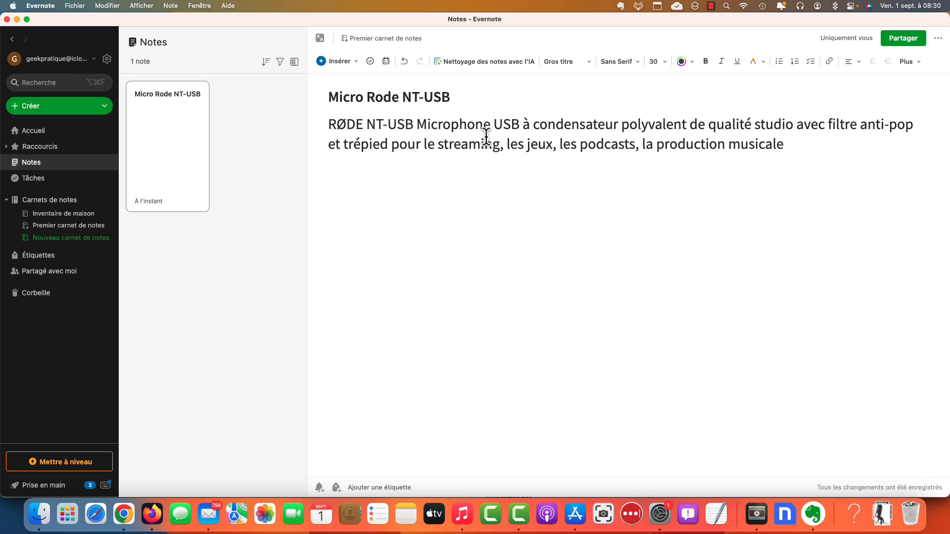
# Set the font size of the pasted product description to 16.
pyautogui.moveTo(808, 148); pyautogui.dragTo(201, 132)
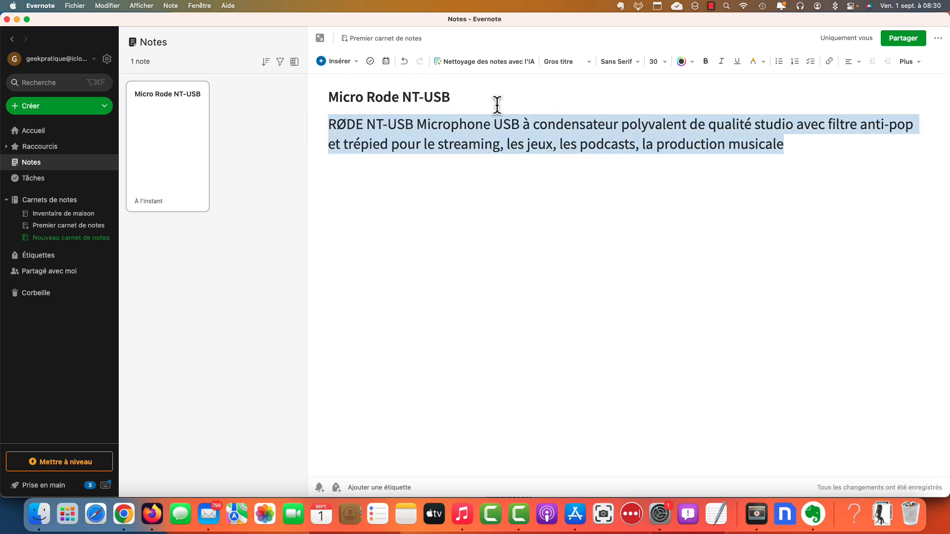
pyautogui.click(669, 69)
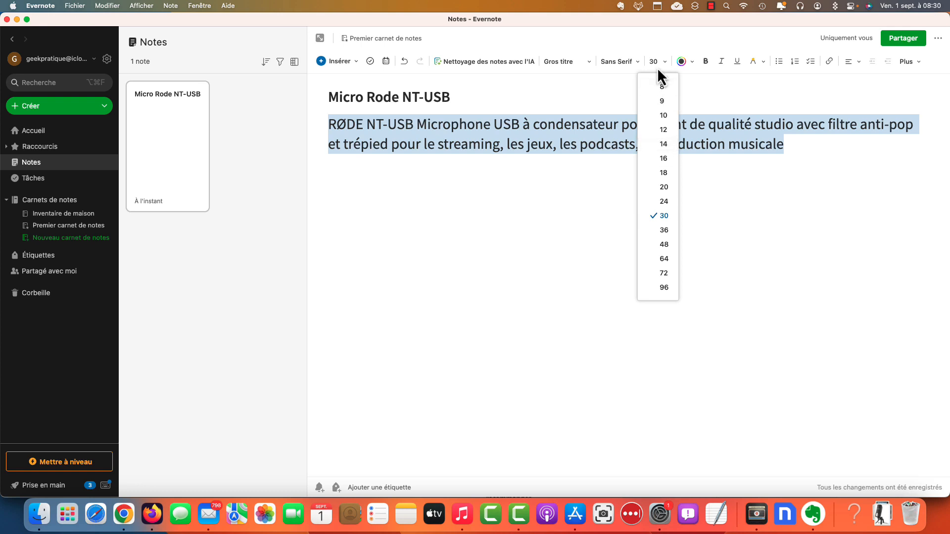
pyautogui.click(664, 157)
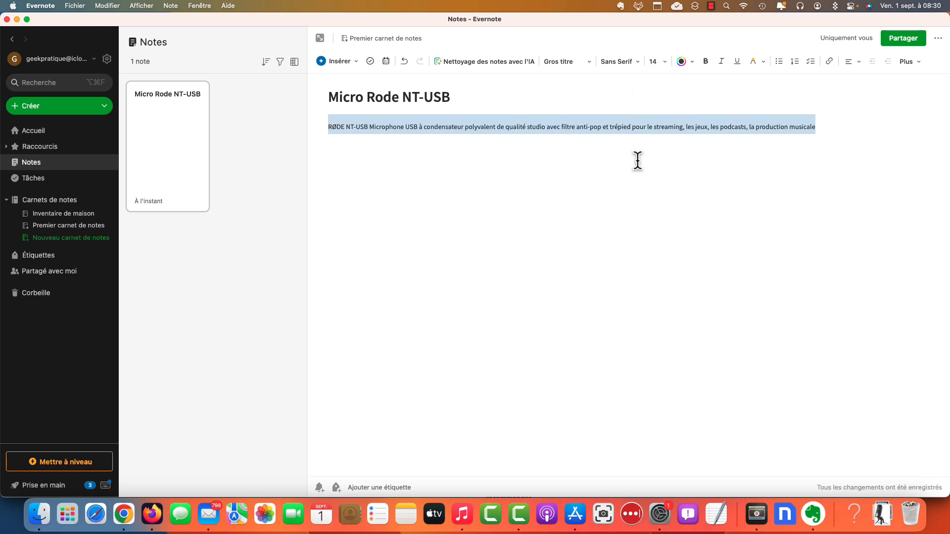
pyautogui.click(661, 62)
pyautogui.click(661, 157)
# Add the line "+ Câble USBC" below the product description.
pyautogui.click(937, 148)
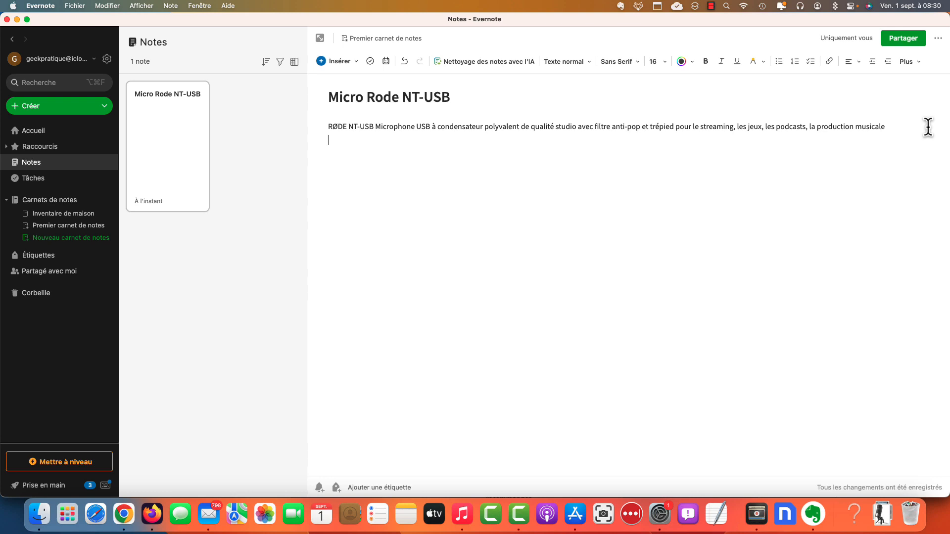
pyautogui.write('+')
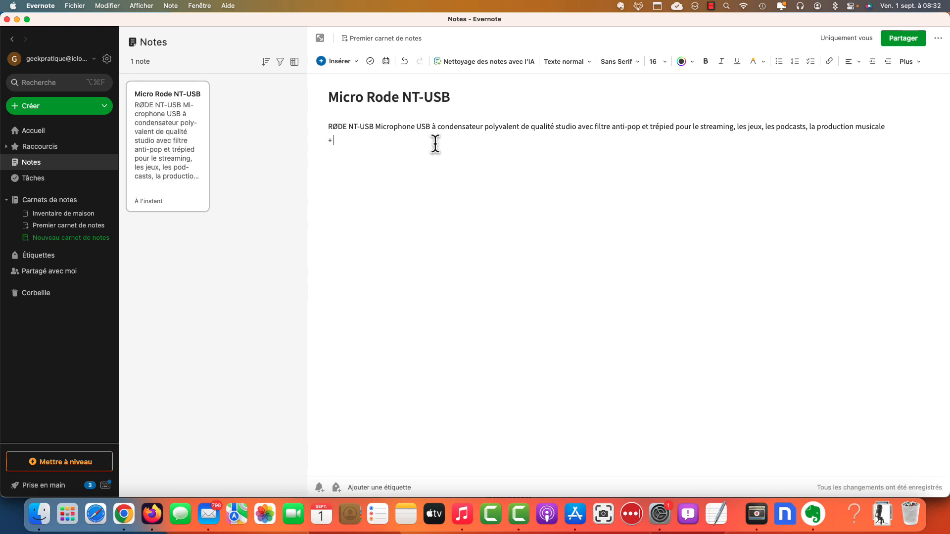
pyautogui.write(' Câble USBC')
# Insert the image Rode NT-USB.jpg from the Téléchargements folder in Finder below the note's text.
pyautogui.click(40, 515)
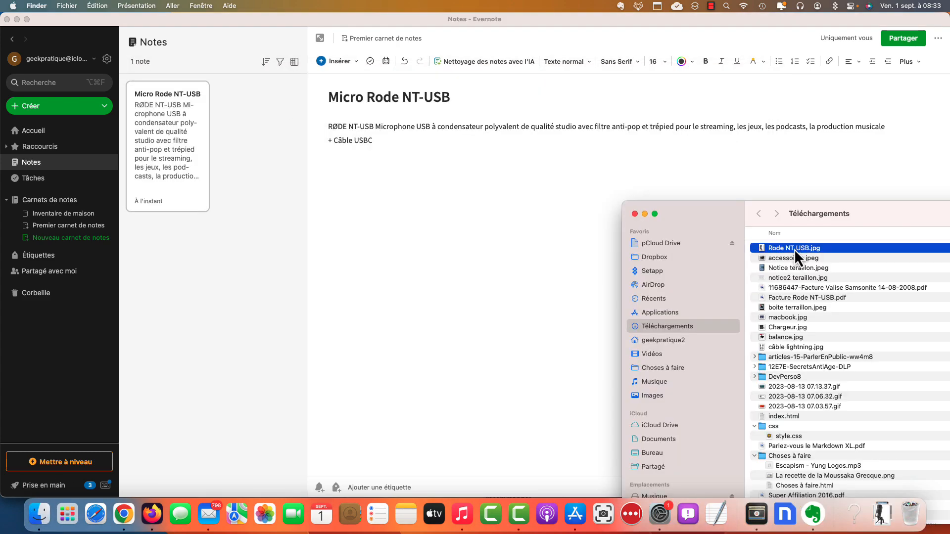
pyautogui.moveTo(794, 248); pyautogui.dragTo(472, 220)
pyautogui.click(494, 154)
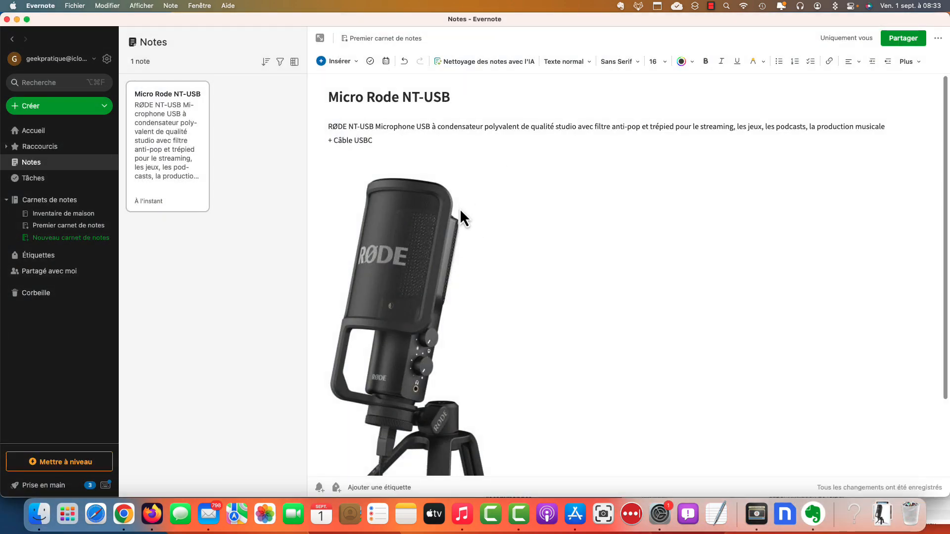
# Change the note list display to Extraits.
pyautogui.click(295, 61)
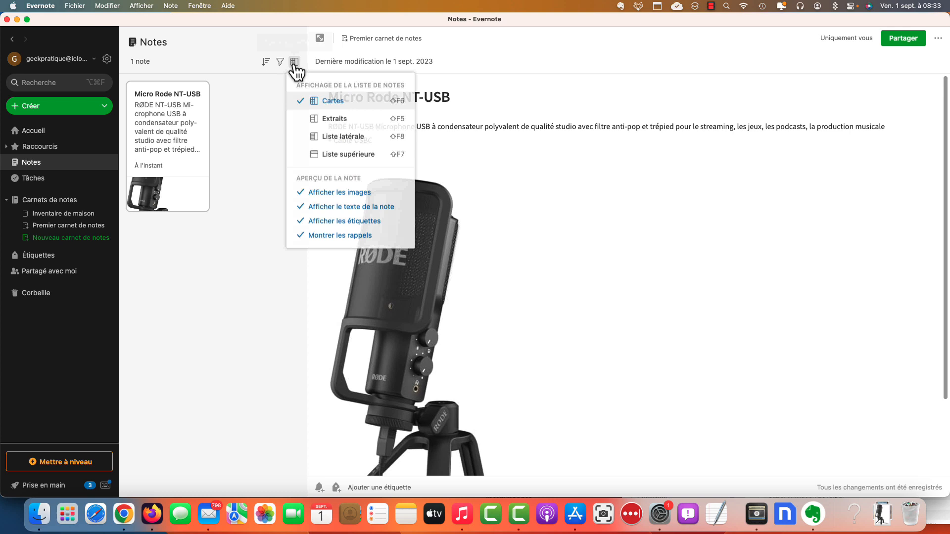
pyautogui.click(355, 121)
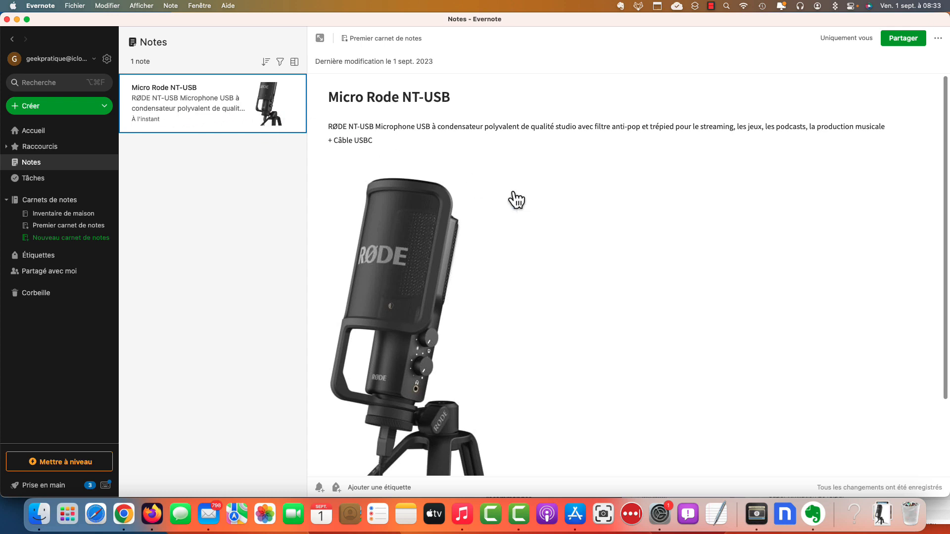
# Insert a table with two rows below the microphone image and extend it to five columns.
pyautogui.click(681, 251)
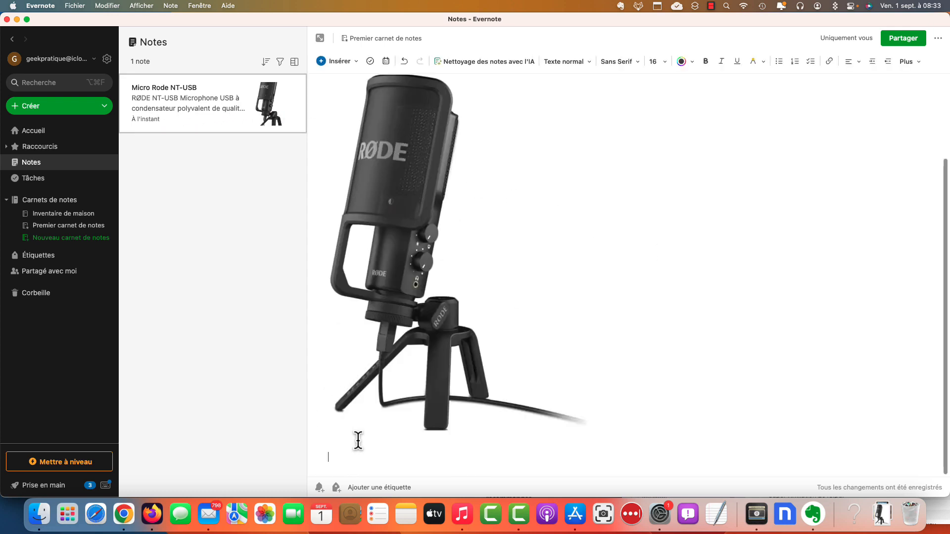
pyautogui.click(338, 62)
pyautogui.click(362, 173)
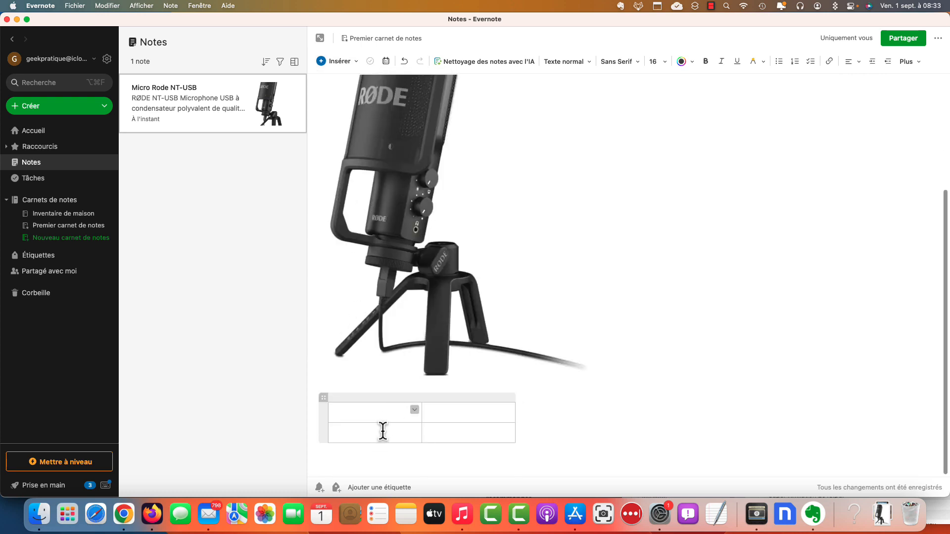
pyautogui.click(515, 392)
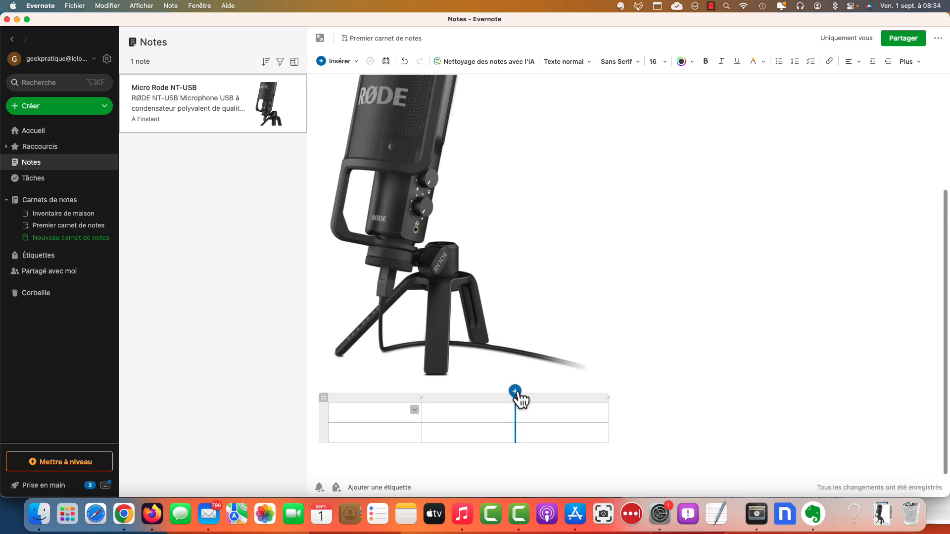
pyautogui.click(515, 392)
pyautogui.click(515, 392)
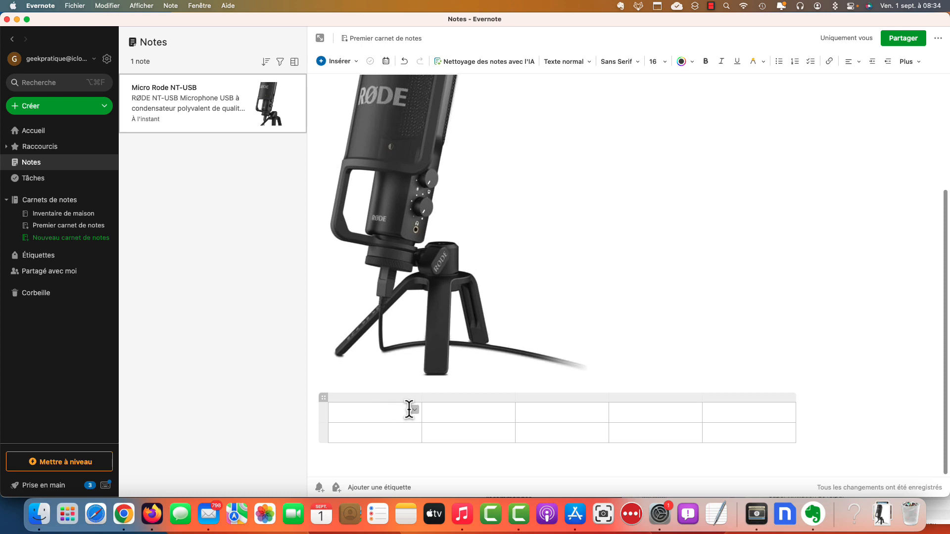
# Fill the table's first row with the headings Emplacement, Quantité, Prix, Prix total and Date d'achat.
pyautogui.write('Emplacement')
pyautogui.write('Quantité')
pyautogui.press('Tab')
pyautogui.write('Prix')
pyautogui.press('Tab')
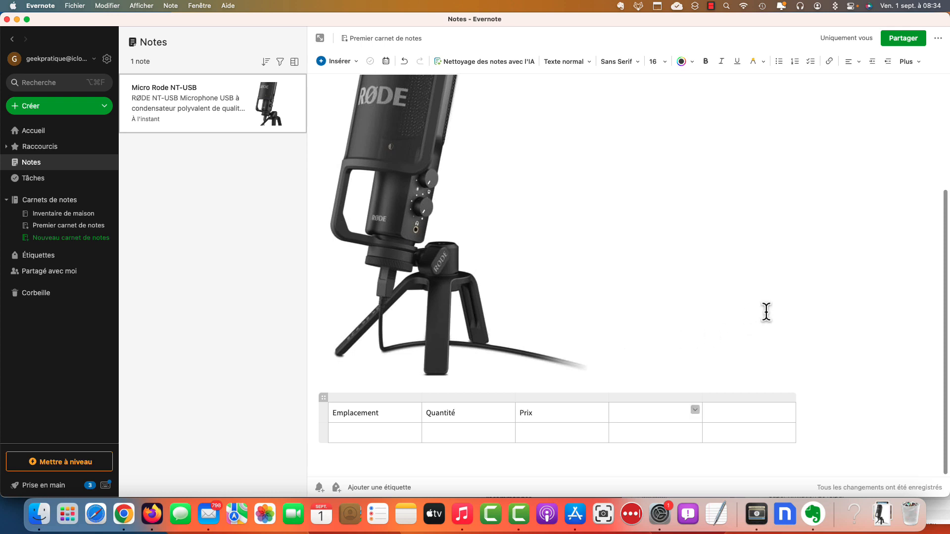
pyautogui.write('Prix total')
pyautogui.press('Tab')
pyautogui.write("Date d'achat")
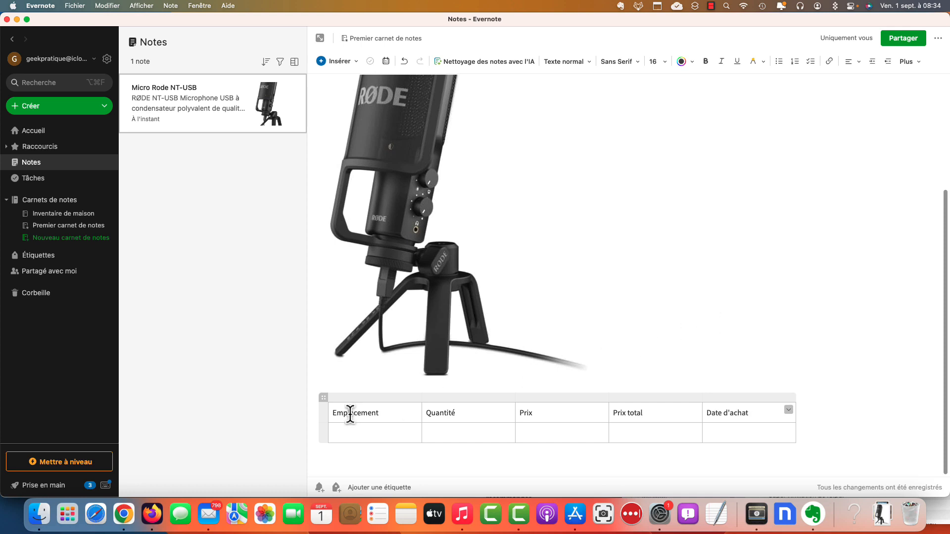
# Make the table's heading row bold and centre its text.
pyautogui.click(325, 413)
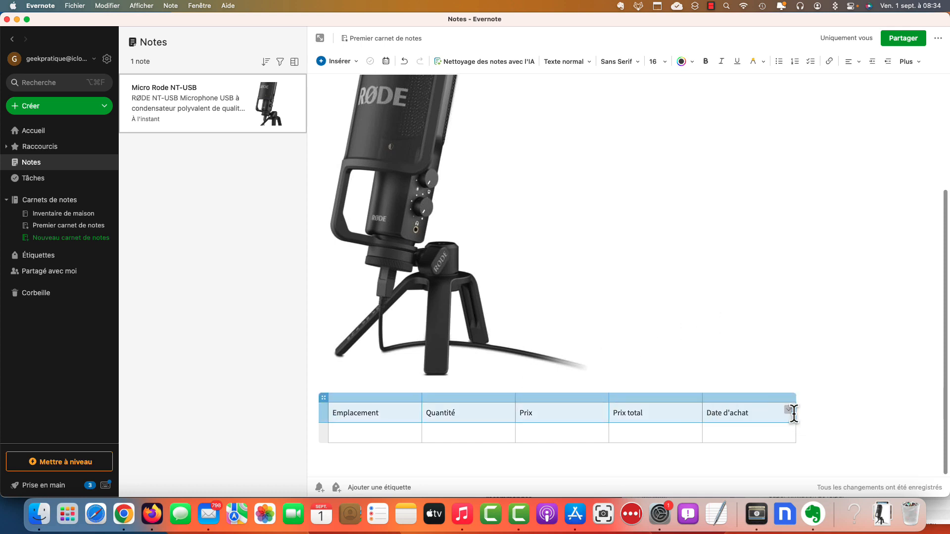
pyautogui.click(706, 62)
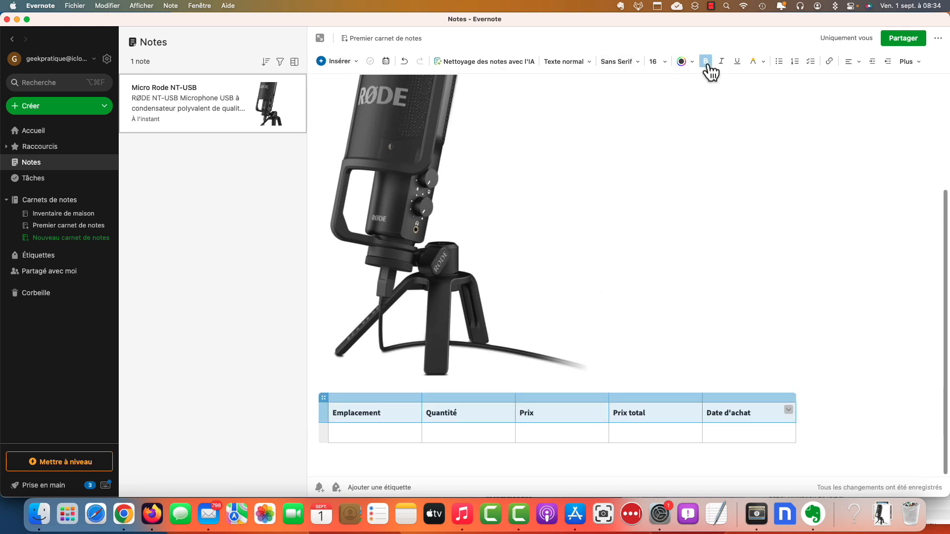
pyautogui.click(851, 62)
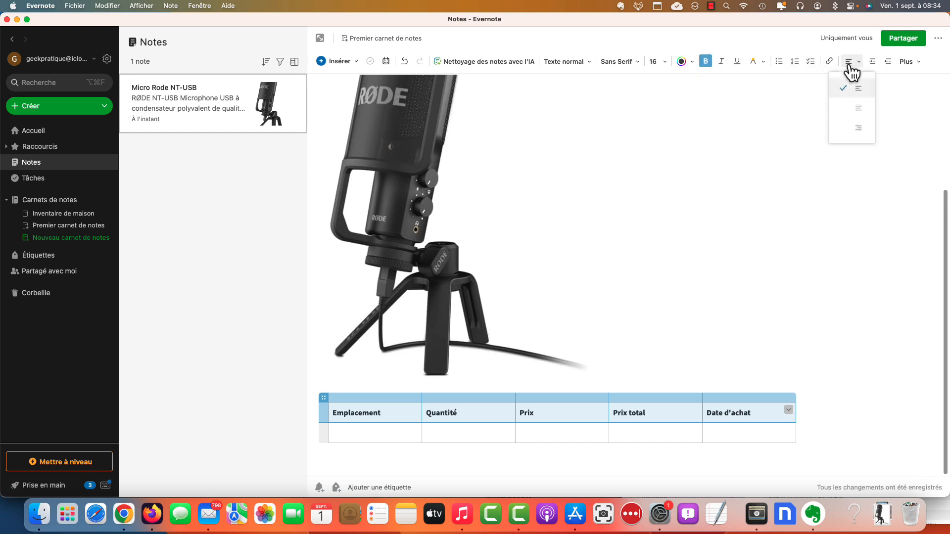
pyautogui.click(862, 114)
pyautogui.click(683, 262)
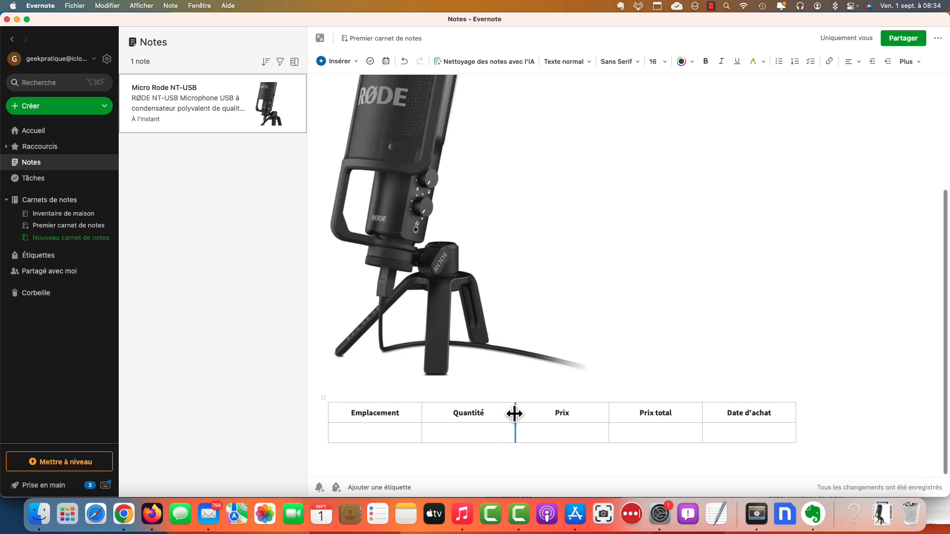
# Narrow the Quantité, Prix, Prix total and Date d'achat columns to fit their headings more closely.
pyautogui.moveTo(515, 413); pyautogui.dragTo(476, 414)
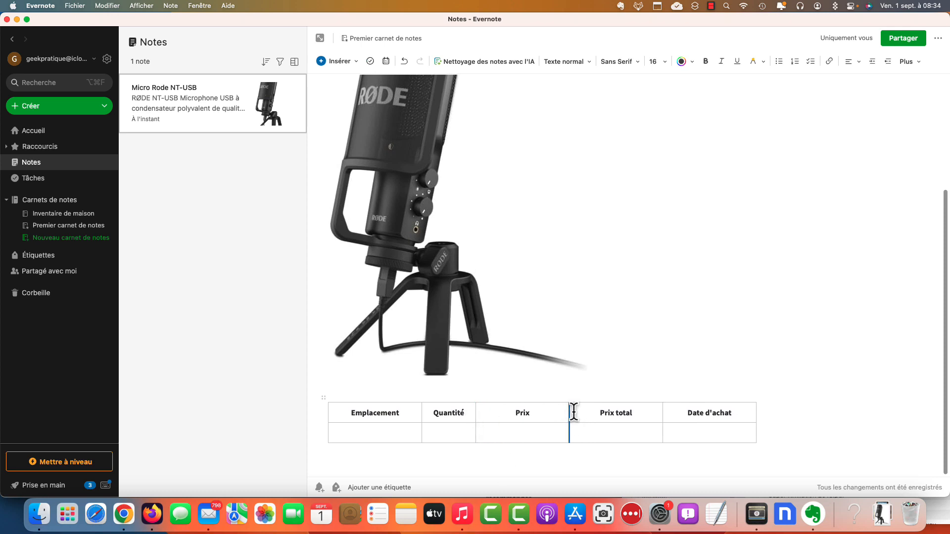
pyautogui.moveTo(569, 413); pyautogui.dragTo(531, 413)
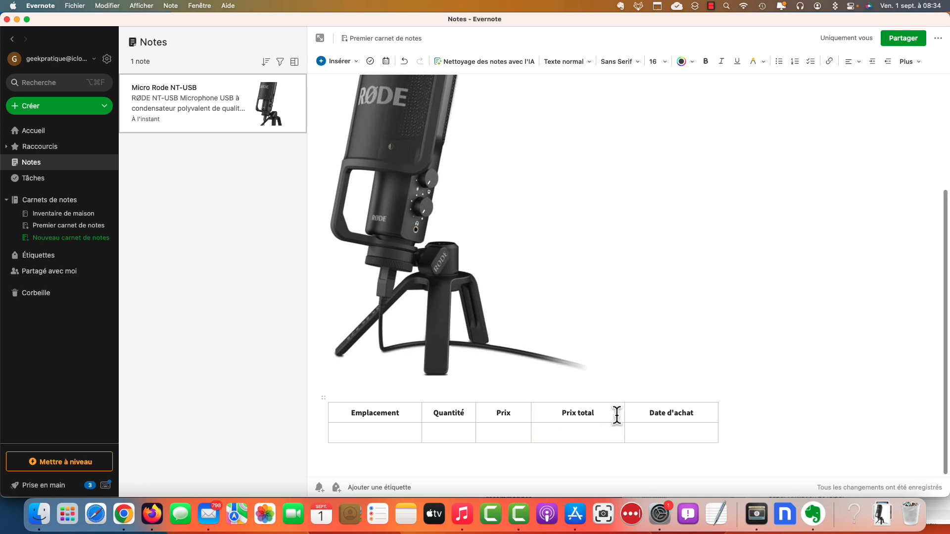
pyautogui.moveTo(625, 414); pyautogui.dragTo(595, 414)
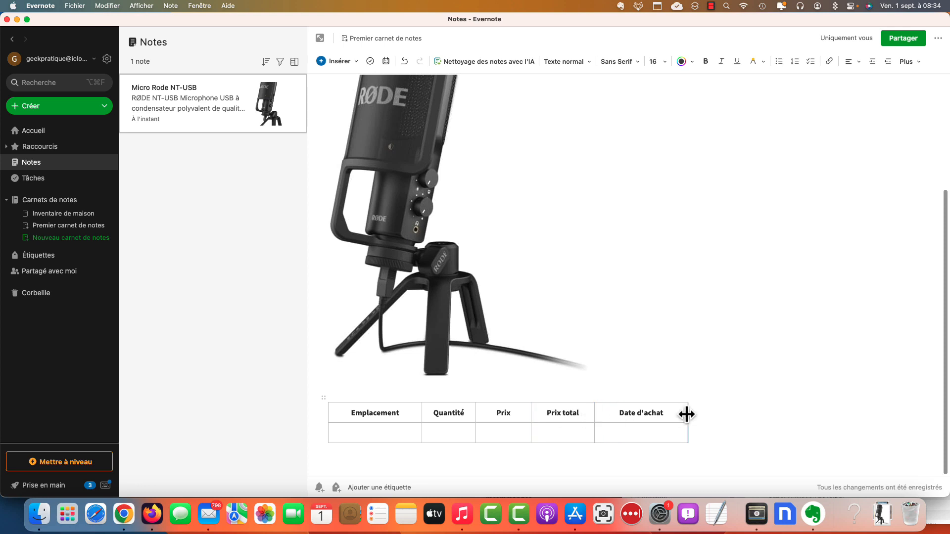
pyautogui.moveTo(686, 414); pyautogui.dragTo(664, 414)
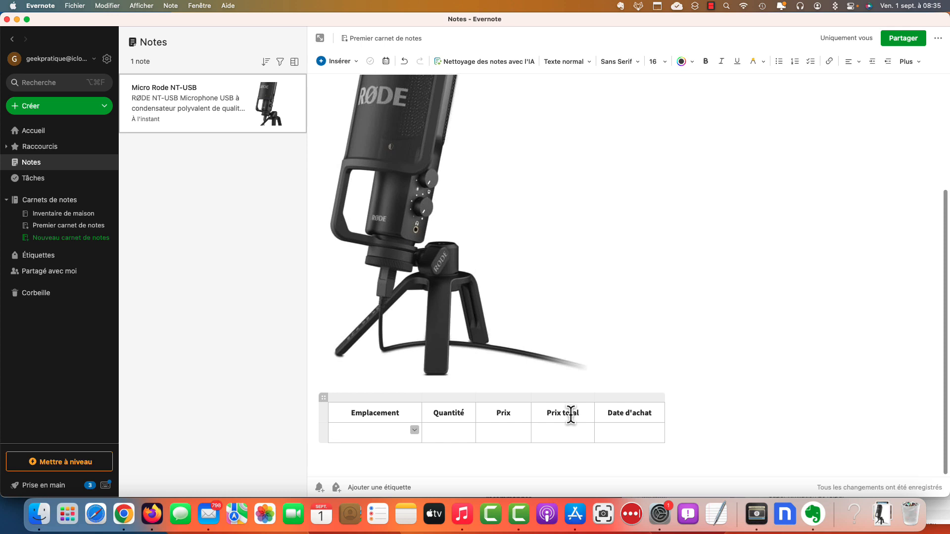
# Enter "Etagère salon - Tiroir 1" as the Emplacement and a centred 1 as the Quantité in the table's second row.
pyautogui.write('Etagère salon - Tiroir 1')
pyautogui.click(460, 431)
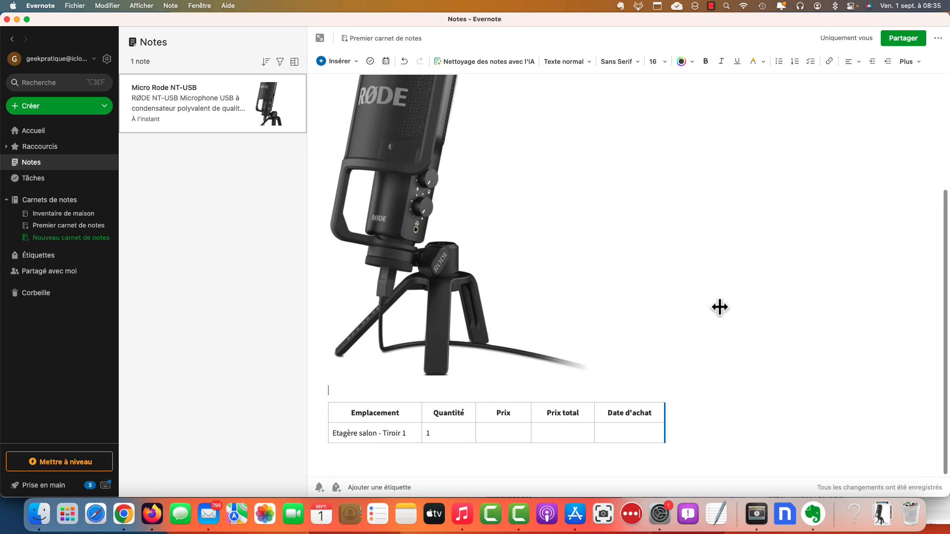
# Check the microphone's price on its Amazon page in Firefox and enter 149,00, centred, in the Prix cell of the Evernote table.
pyautogui.click(489, 434)
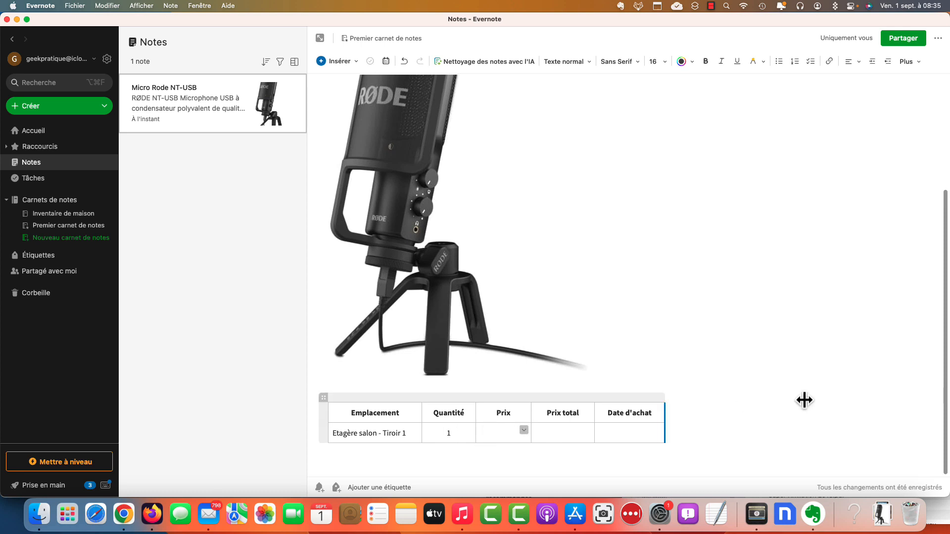
pyautogui.press('super+Tab')
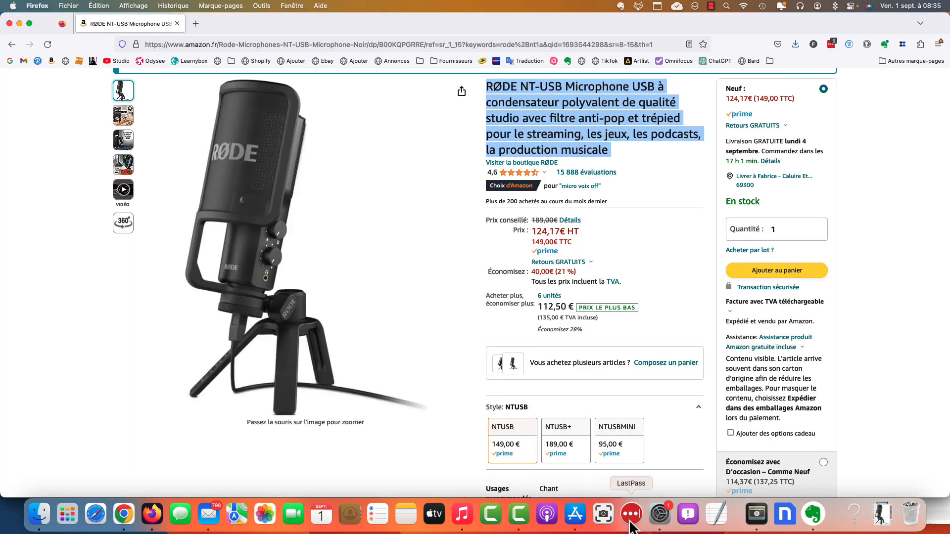
pyautogui.click(813, 515)
pyautogui.write('149,00')
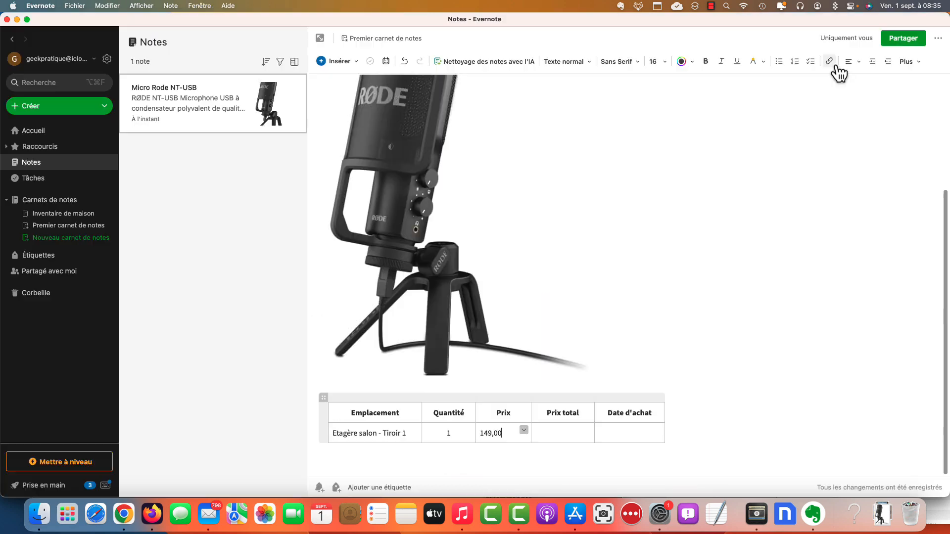
pyautogui.click(851, 63)
pyautogui.click(860, 107)
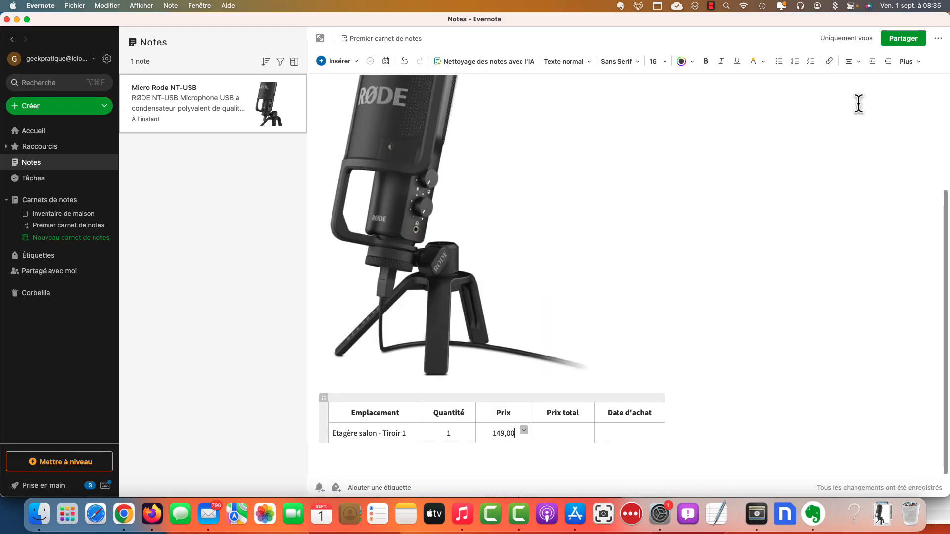
pyautogui.click(791, 387)
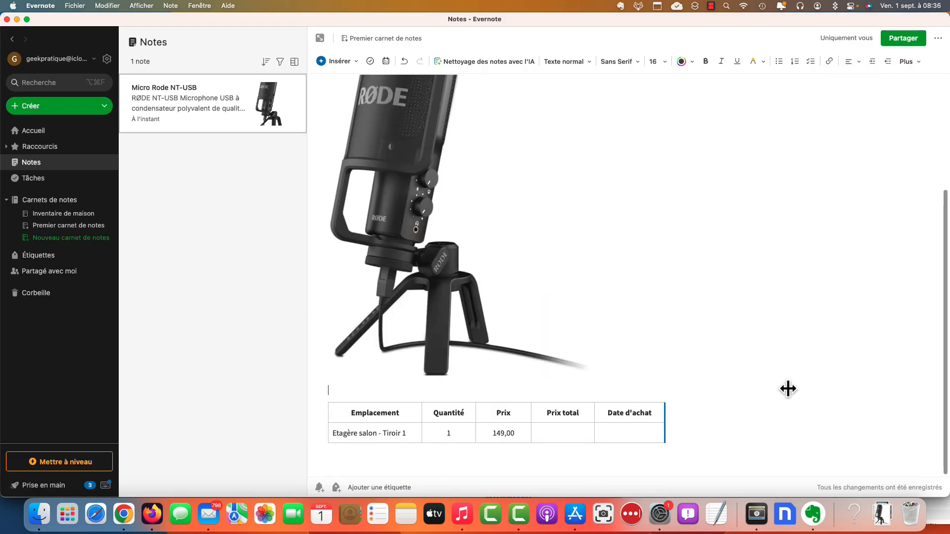
# Enter 149,00 as the Prix total and 14/10/2021 as the Date d'achat.
pyautogui.click(559, 428)
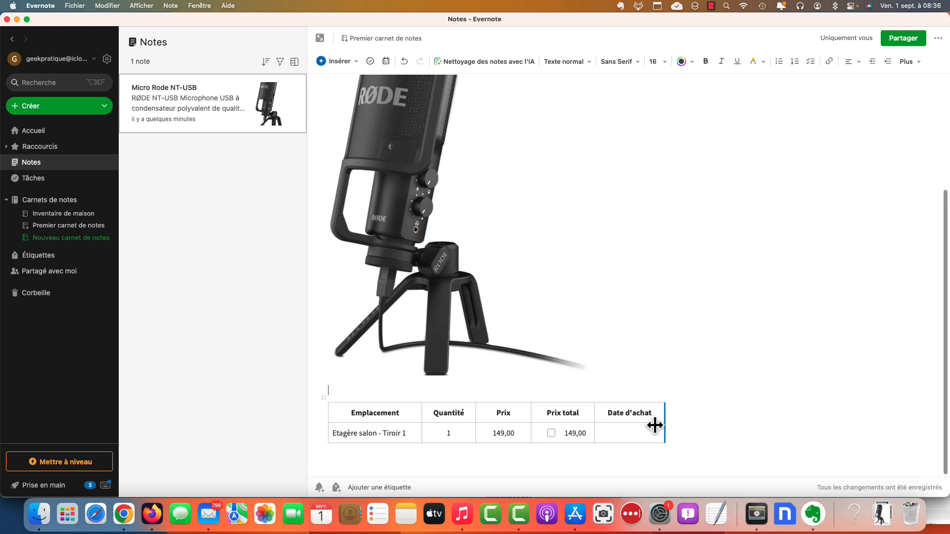
pyautogui.click(647, 437)
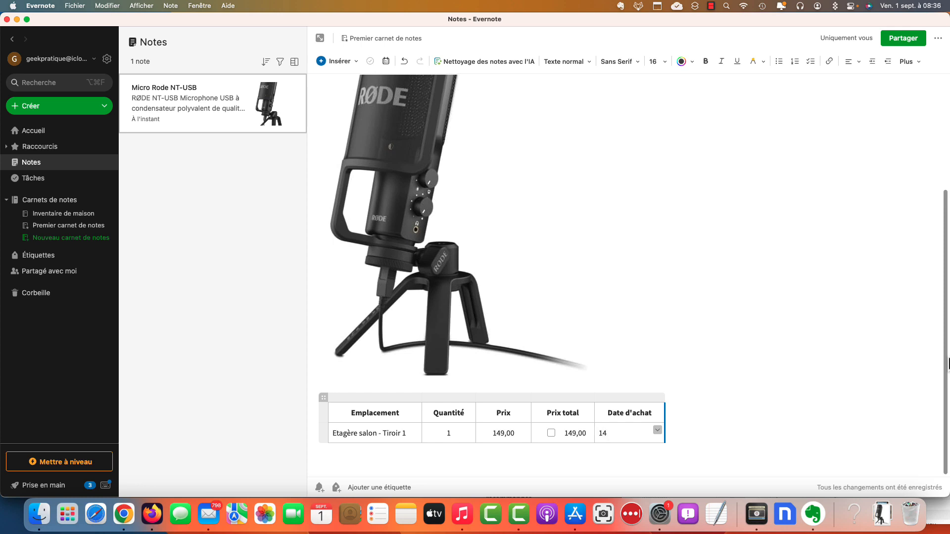
pyautogui.write('14/10/2021')
# Centre the contents of the table's second row.
pyautogui.moveTo(639, 432); pyautogui.dragTo(335, 423)
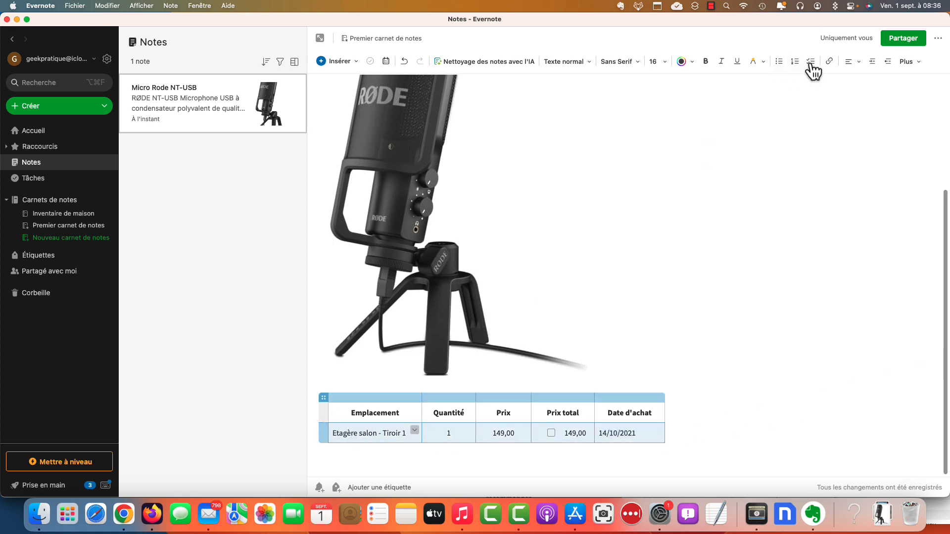
pyautogui.click(853, 61)
pyautogui.click(858, 110)
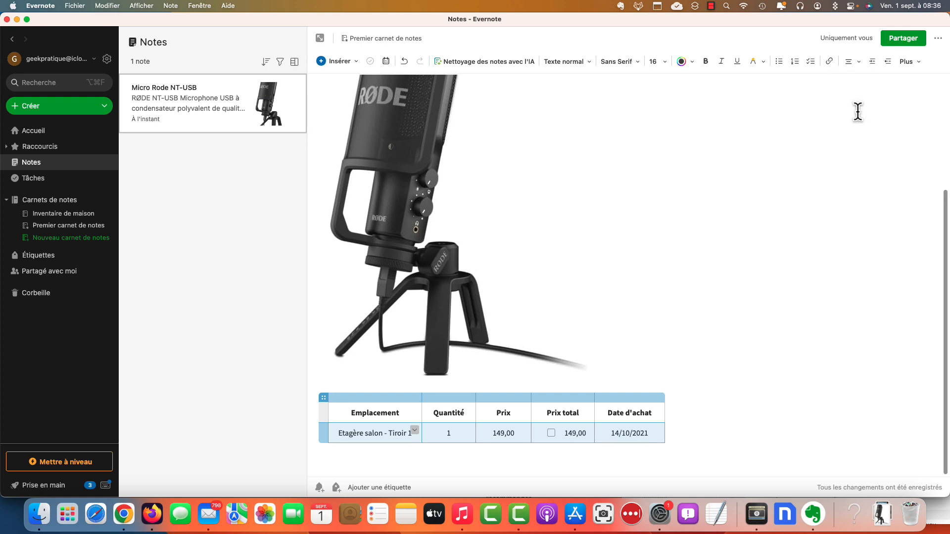
pyautogui.click(849, 223)
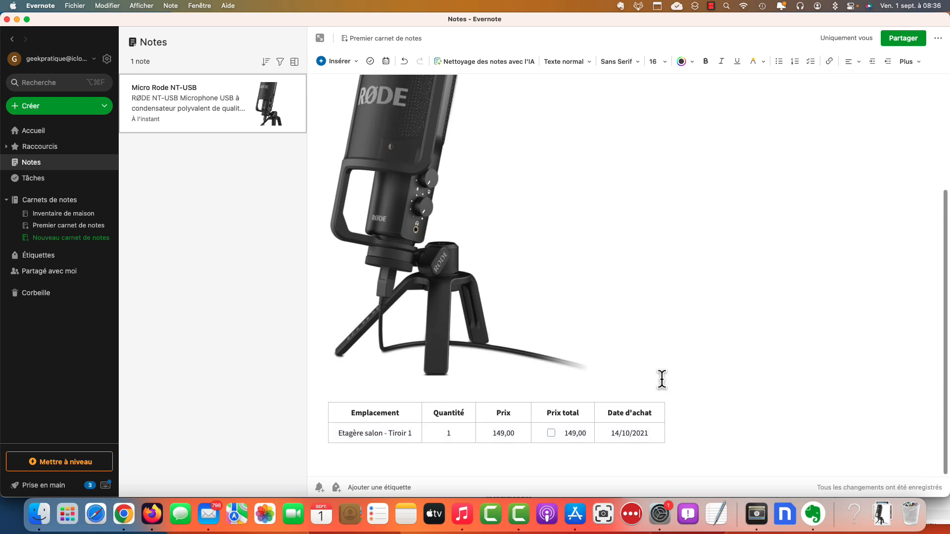
# Remove the stray checkbox in front of 149,00 in the Prix total cell.
pyautogui.click(553, 435)
pyautogui.click(552, 434)
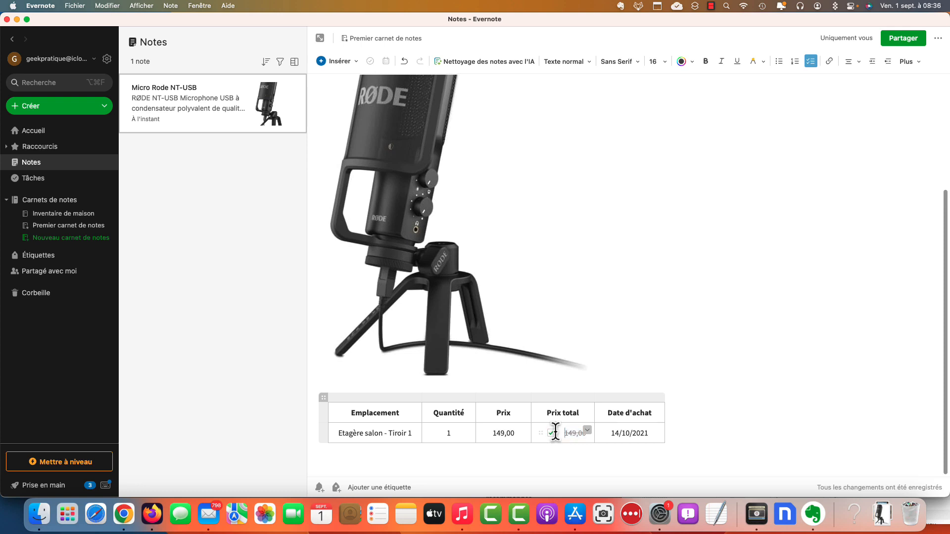
pyautogui.press('BackSpace')
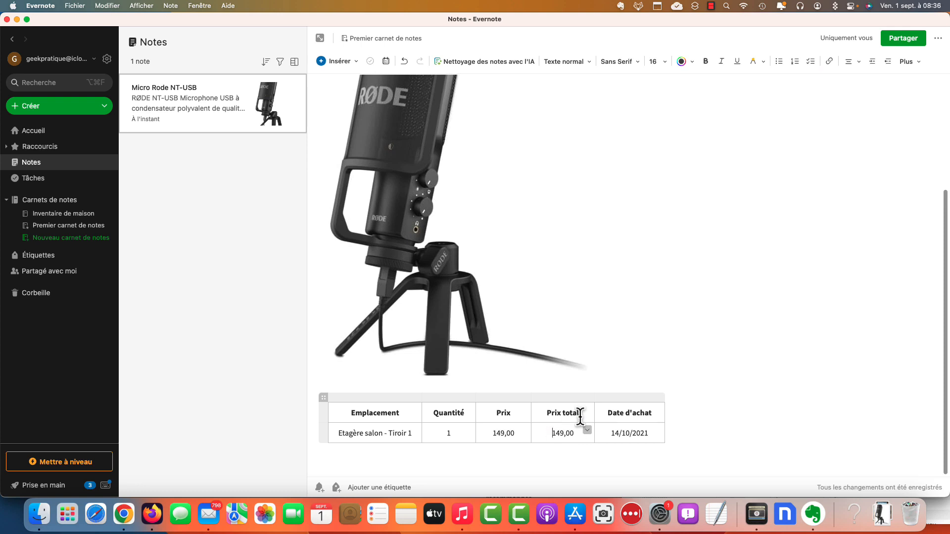
pyautogui.click(781, 304)
# Review the whole microphone note, from its title and description through the photo to the details table.
pyautogui.scroll(4, 780, 303)
pyautogui.scroll(-4, 781, 303)
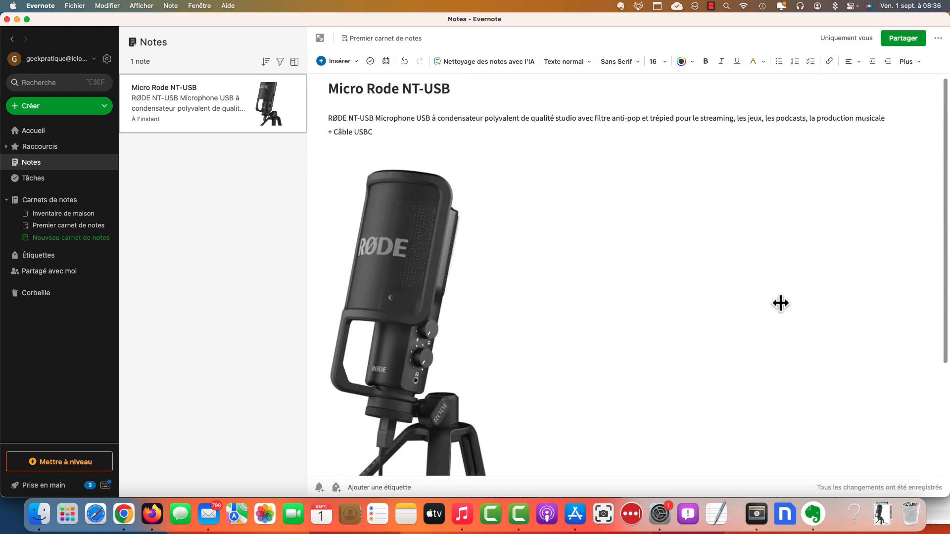
pyautogui.scroll(5, 781, 304)
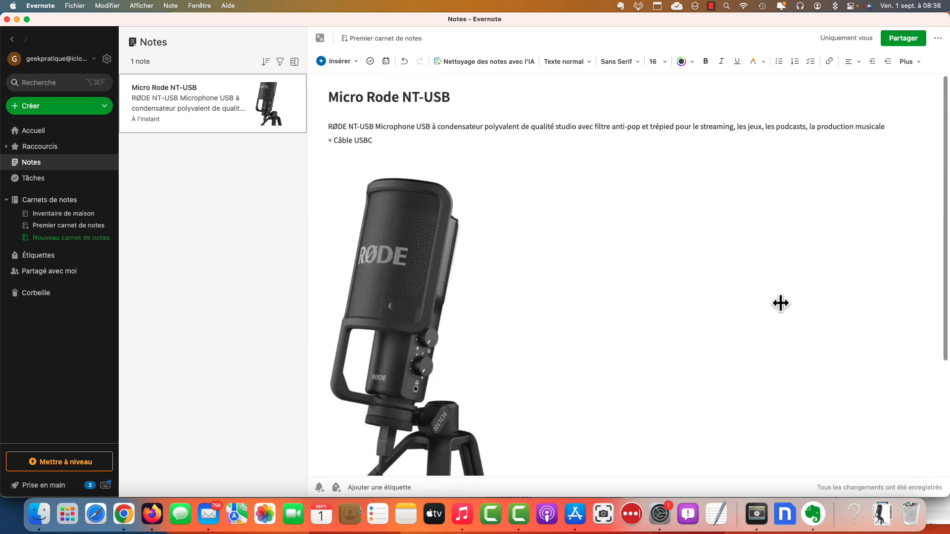
pyautogui.scroll(-5, 781, 303)
pyautogui.scroll(5, 781, 304)
pyautogui.scroll(-5, 781, 304)
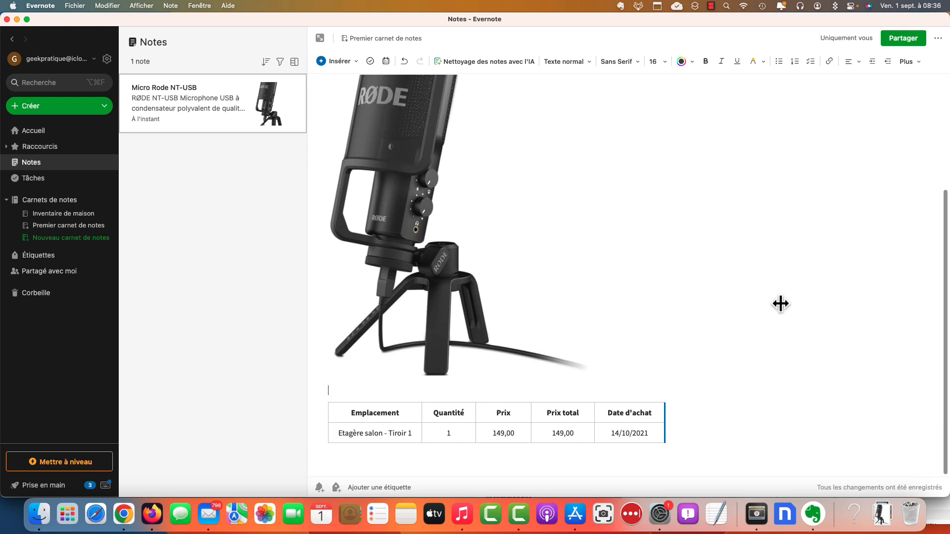
pyautogui.scroll(5, 781, 303)
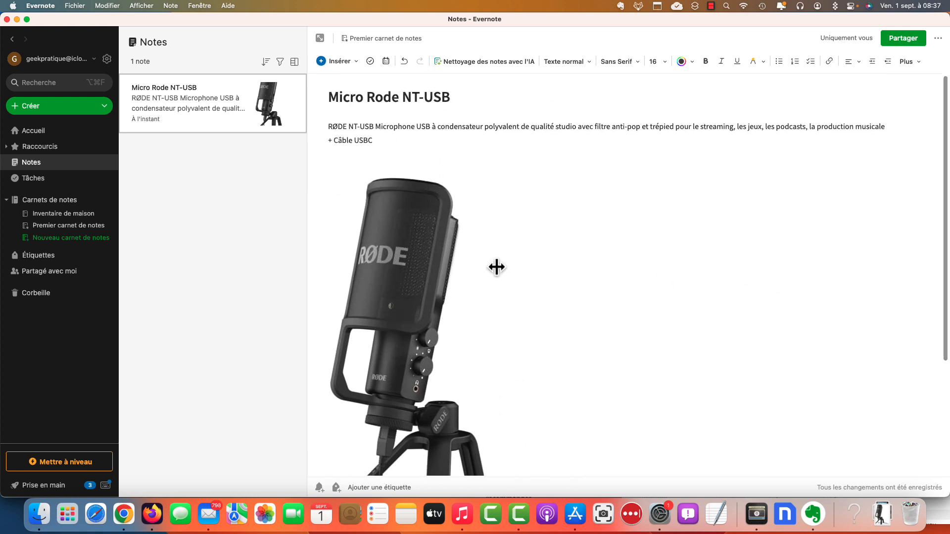
pyautogui.scroll(-3, 548, 278)
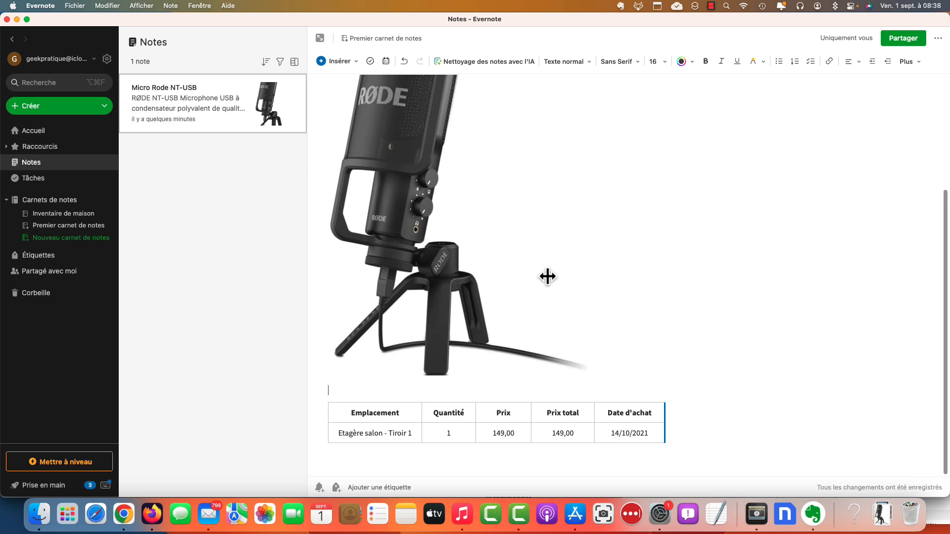
# Copy the details table from the microphone note into a new note titled "# Modèle".
pyautogui.click(292, 117)
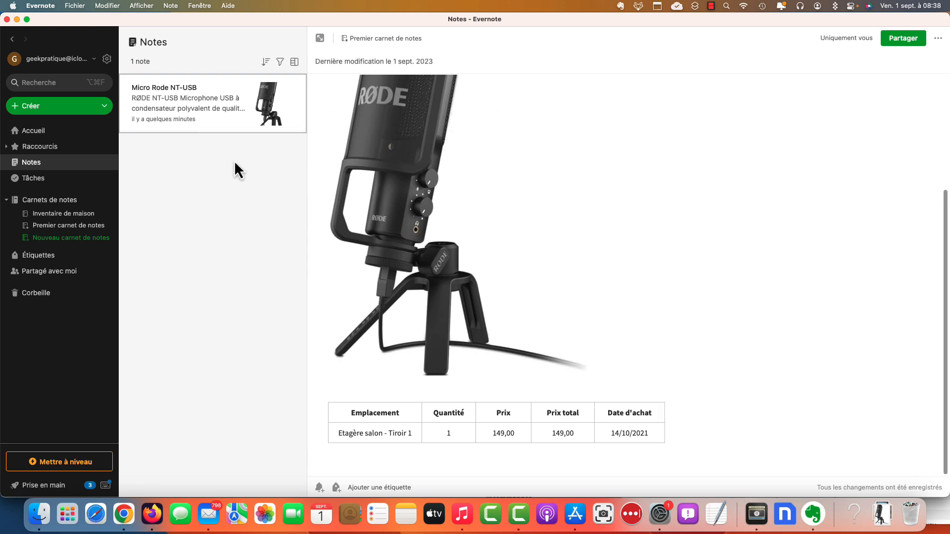
pyautogui.click(329, 406)
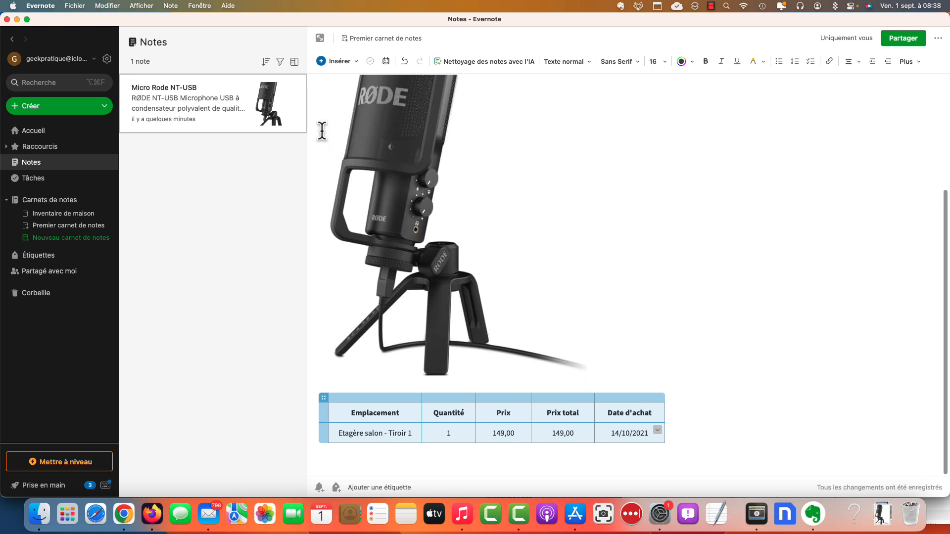
pyautogui.click(54, 109)
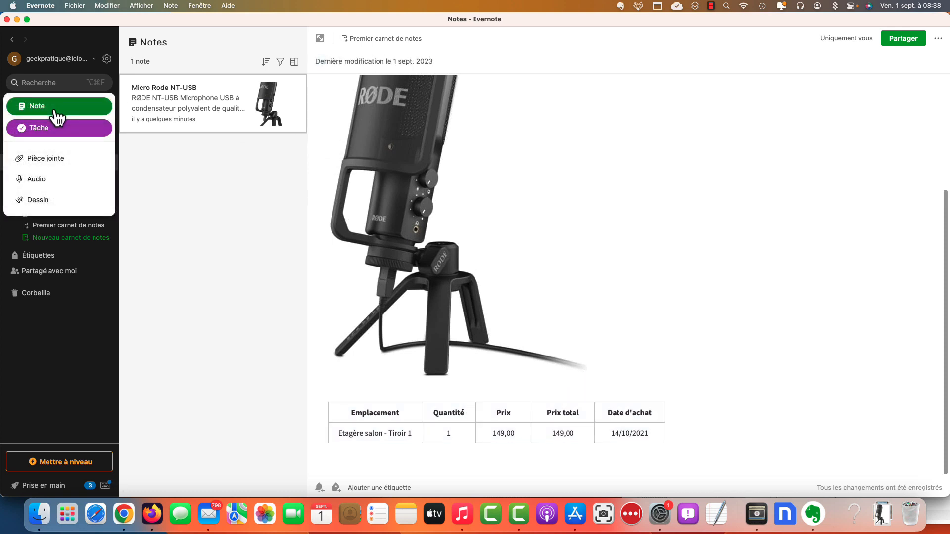
pyautogui.click(55, 110)
pyautogui.click(466, 95)
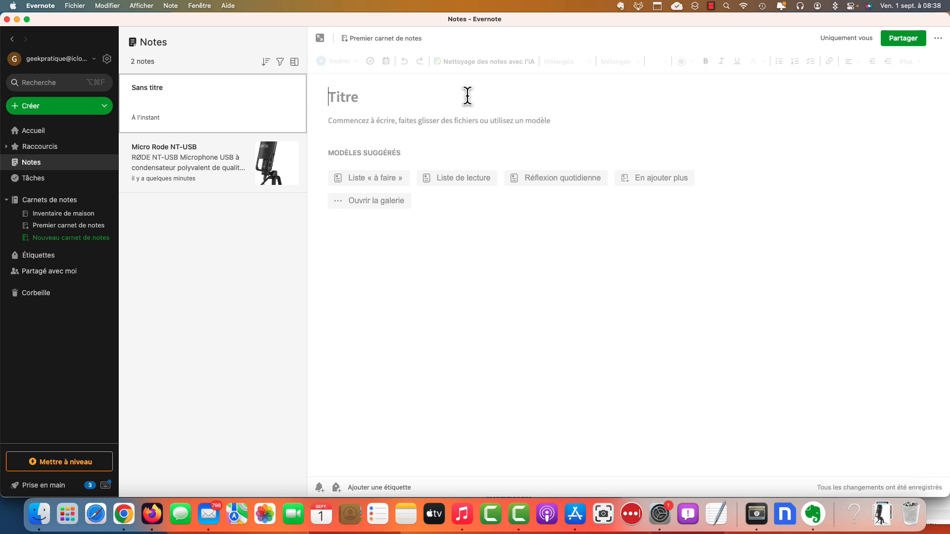
pyautogui.write('# Modèle')
pyautogui.press('Return')
pyautogui.write("Emplacement\tQuantité\tPrix\tPrix total\tDate d'achat Etagère salon - Tiroir 1\t1\t149,00\t149,00\t14/10/2021")
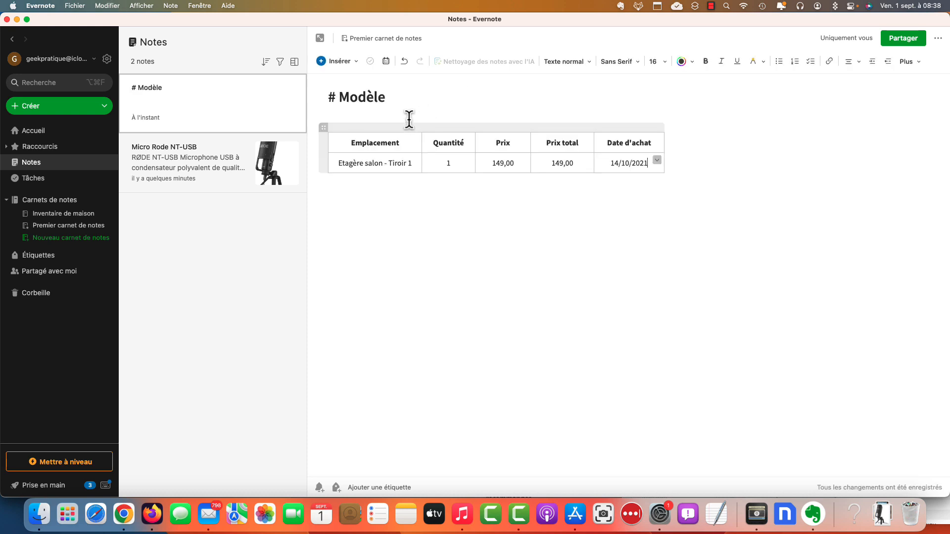
# Clear the contents of the second table row in the # Modèle note, keeping the heading row.
pyautogui.moveTo(336, 163); pyautogui.dragTo(636, 166)
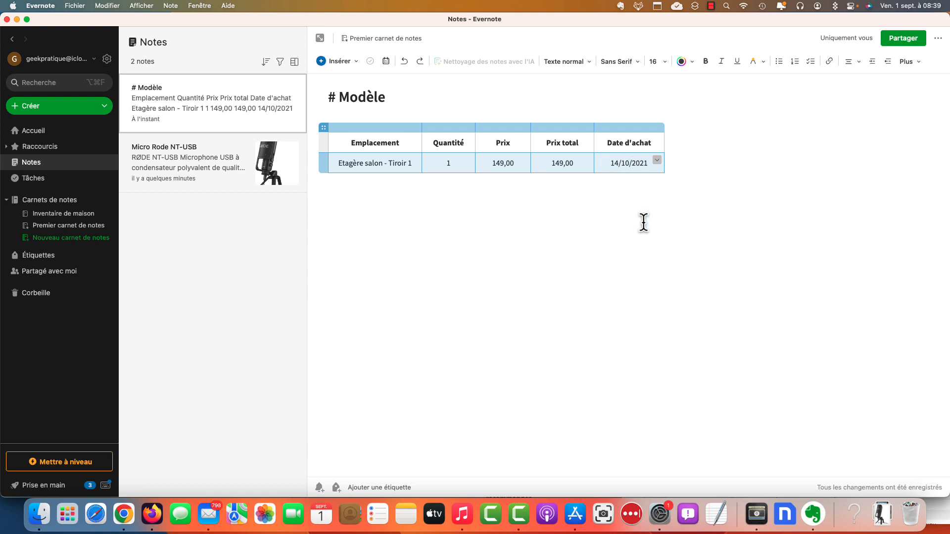
pyautogui.press('BackSpace')
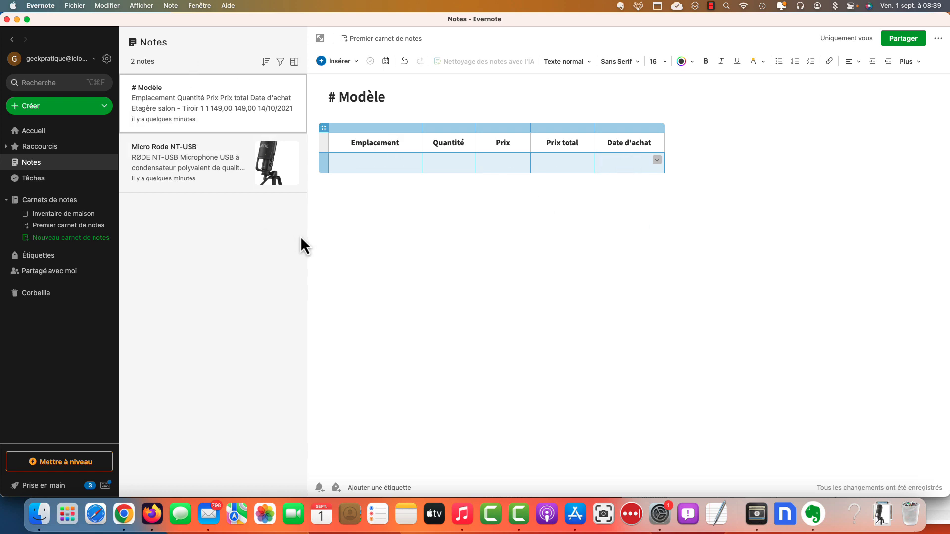
pyautogui.click(488, 282)
# Create another new note and title it "Balance de cuisine Terraillon".
pyautogui.click(206, 182)
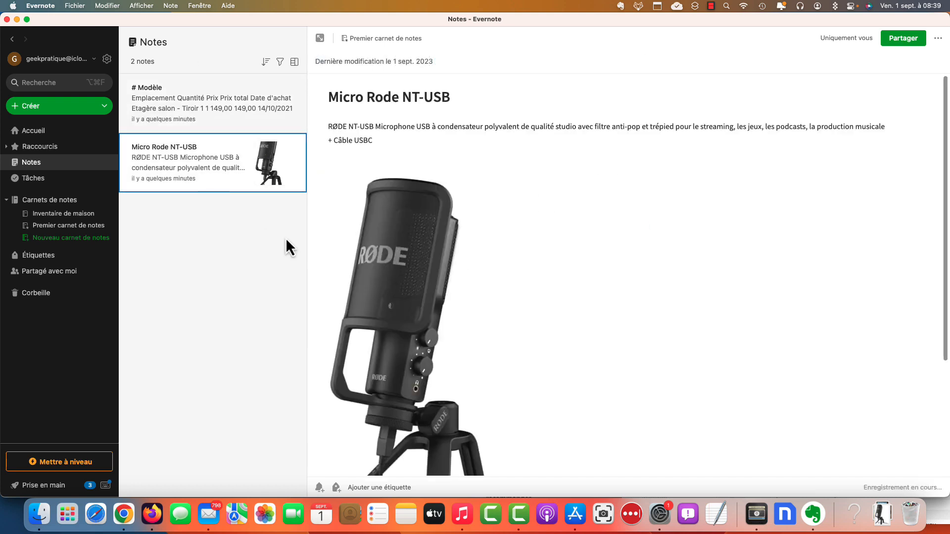
pyautogui.click(68, 118)
pyautogui.click(68, 118)
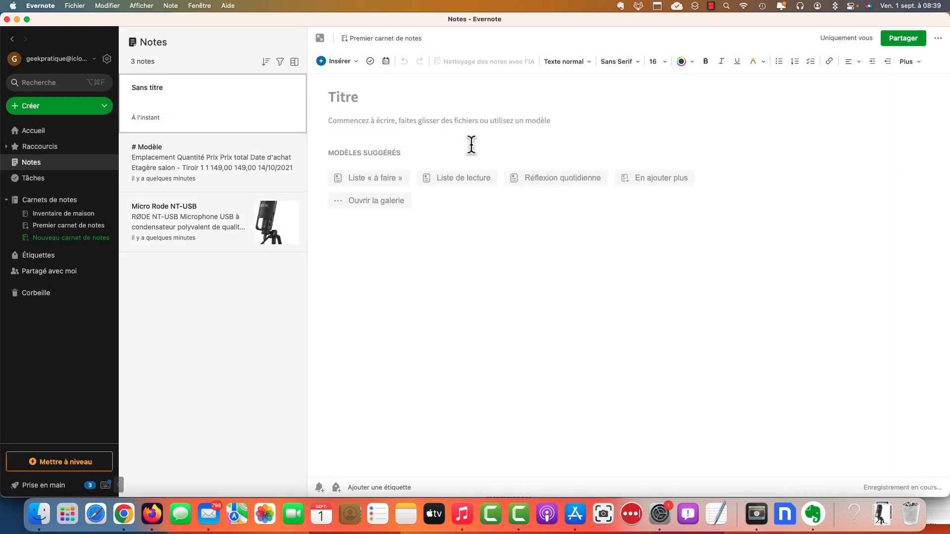
pyautogui.click(431, 98)
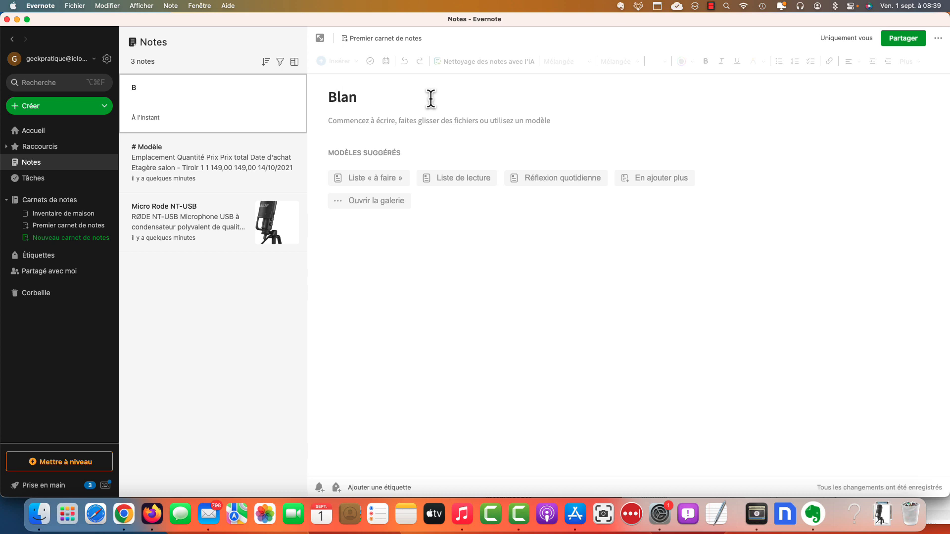
pyautogui.press('BackSpace')
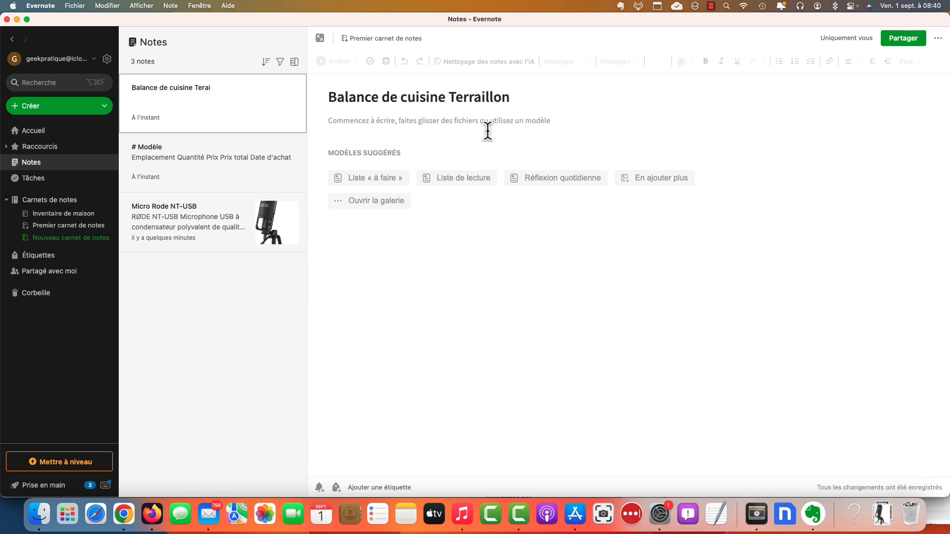
# Copy the kitchen scale's full product title from its Amazon page in Firefox into the body of the Balance de cuisine Terraillon note.
pyautogui.click(493, 123)
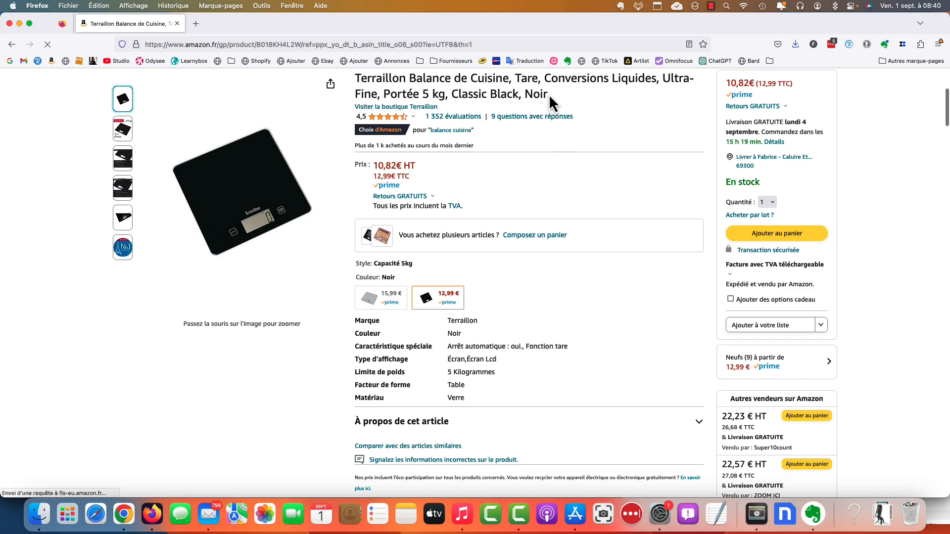
pyautogui.moveTo(548, 94); pyautogui.dragTo(361, 80)
pyautogui.press('super+c')
pyautogui.press('super+Tab')
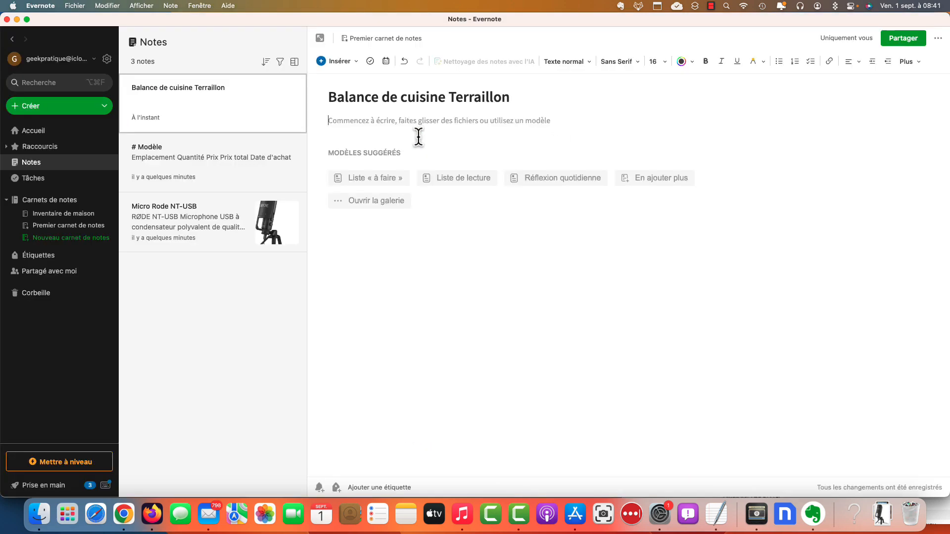
pyautogui.press('super+v')
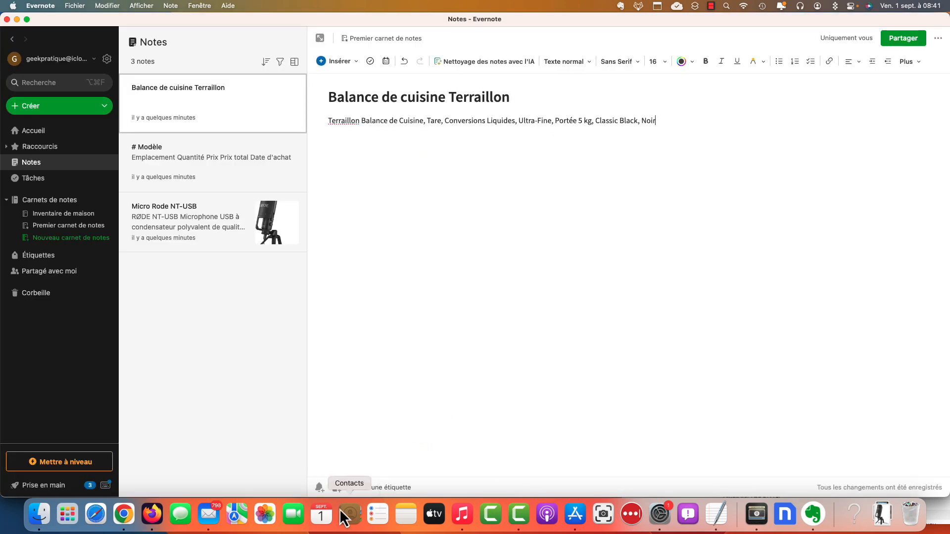
# Save the kitchen scale's main product image from its Amazon page in Firefox to the Téléchargements folder as a JPEG.
pyautogui.click(39, 513)
pyautogui.click(564, 291)
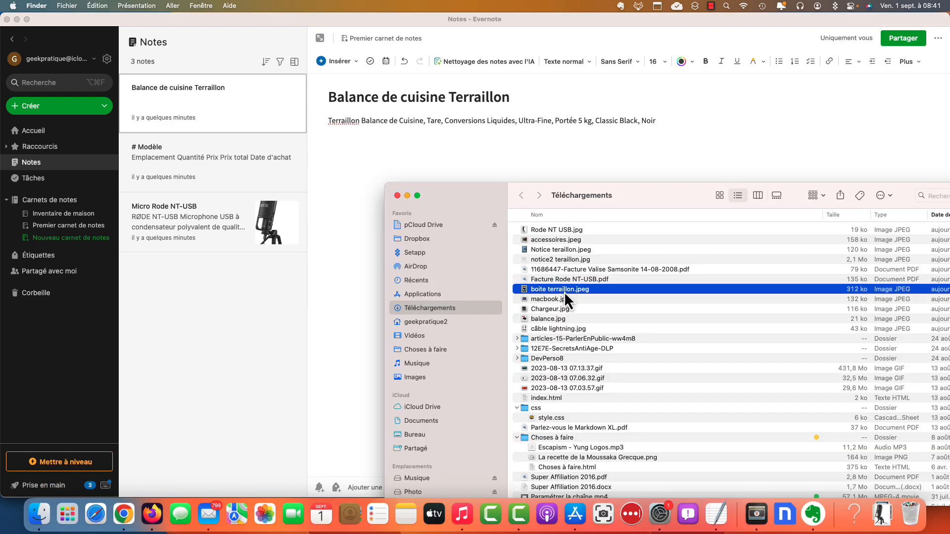
pyautogui.click(152, 513)
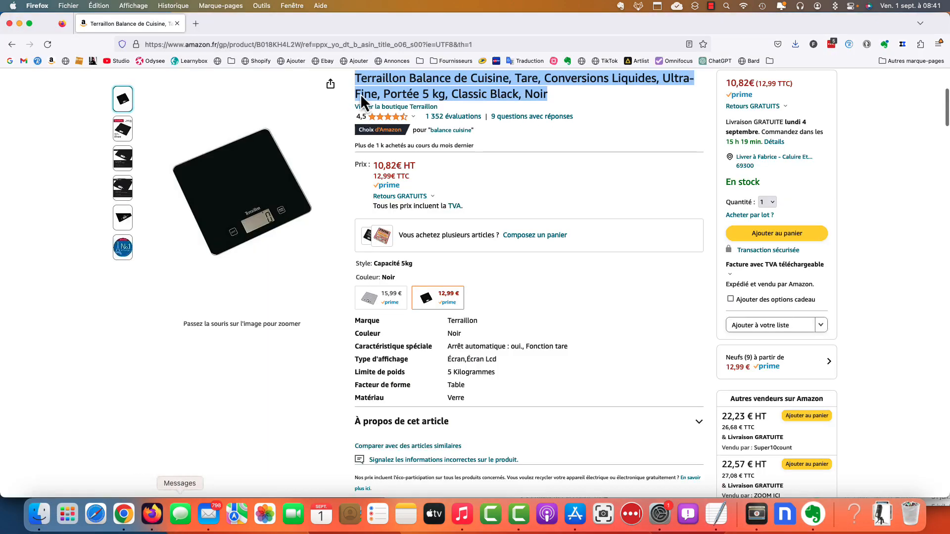
pyautogui.click(233, 179)
pyautogui.rightClick(411, 193)
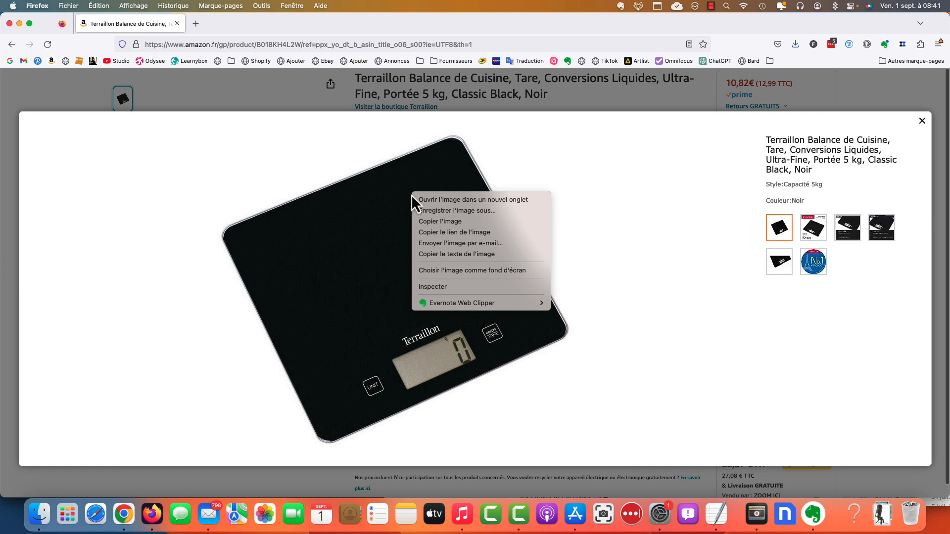
pyautogui.click(470, 212)
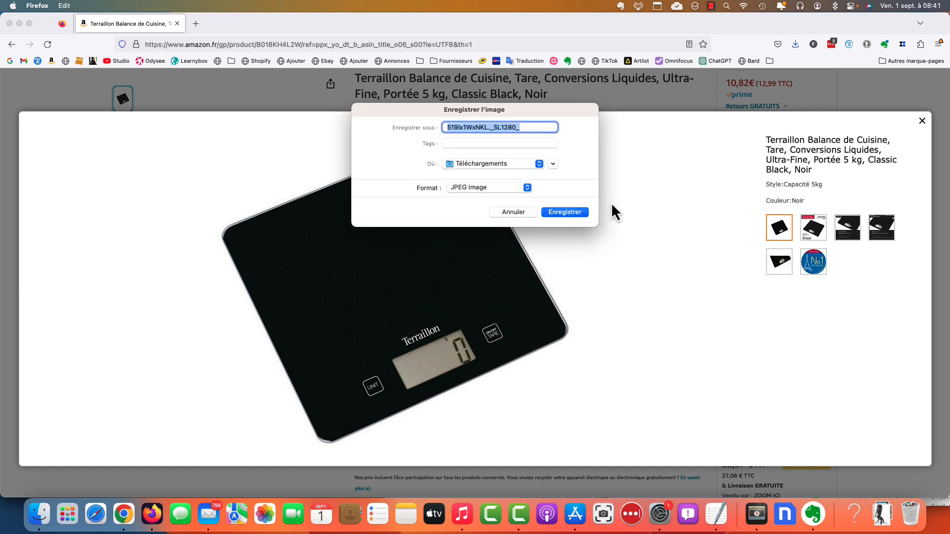
pyautogui.click(577, 212)
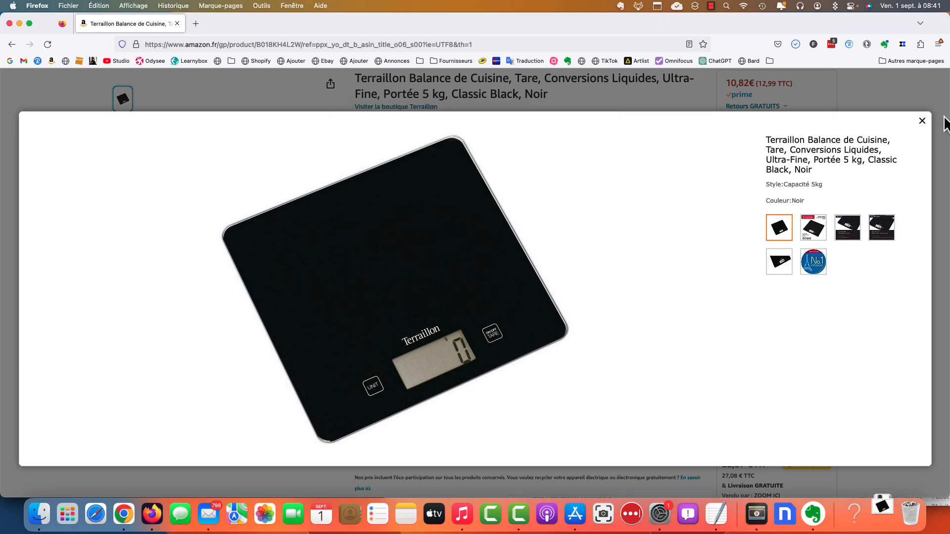
pyautogui.click(923, 122)
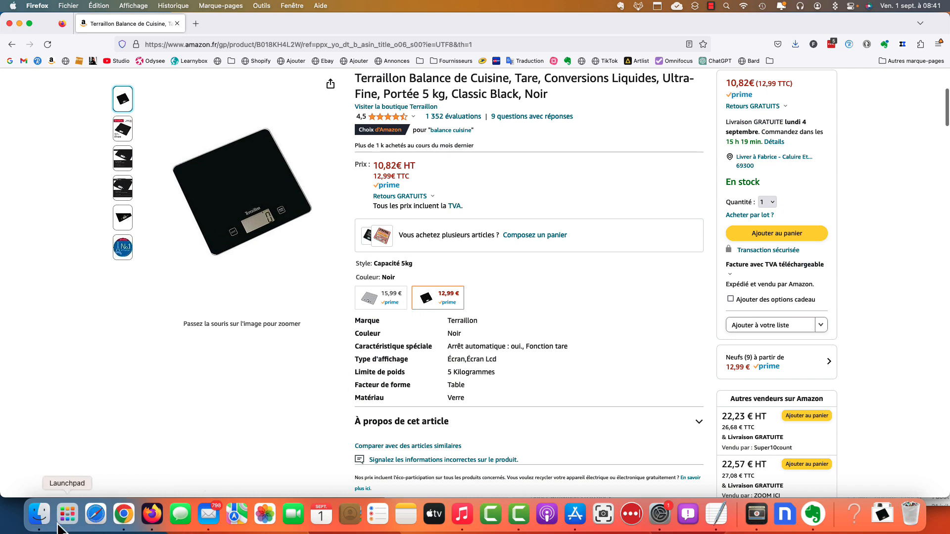
# Insert the downloaded scale image from the Finder's Téléchargements folder below the description in the Balance de cuisine Terraillon note.
pyautogui.click(39, 514)
pyautogui.click(812, 514)
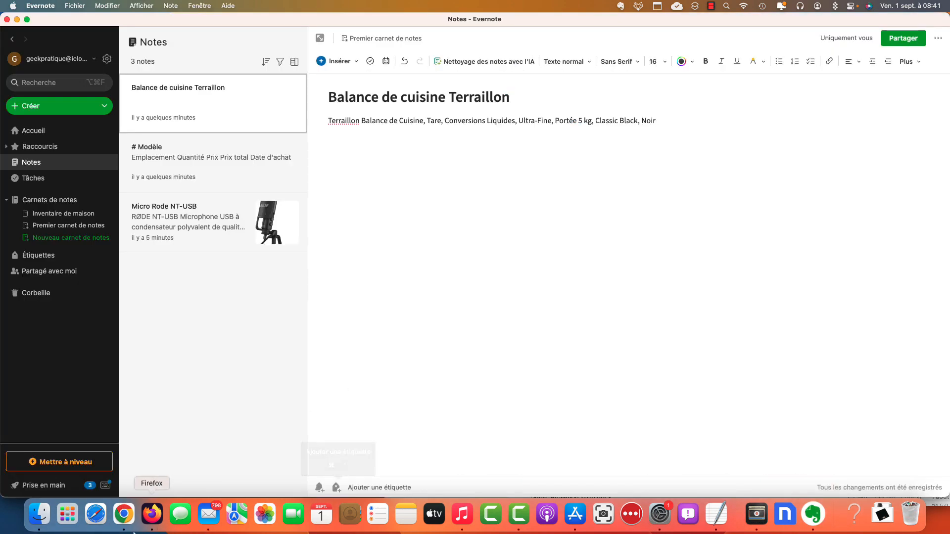
pyautogui.click(40, 515)
pyautogui.moveTo(545, 231); pyautogui.dragTo(411, 167)
pyautogui.scroll(-4, 614, 208)
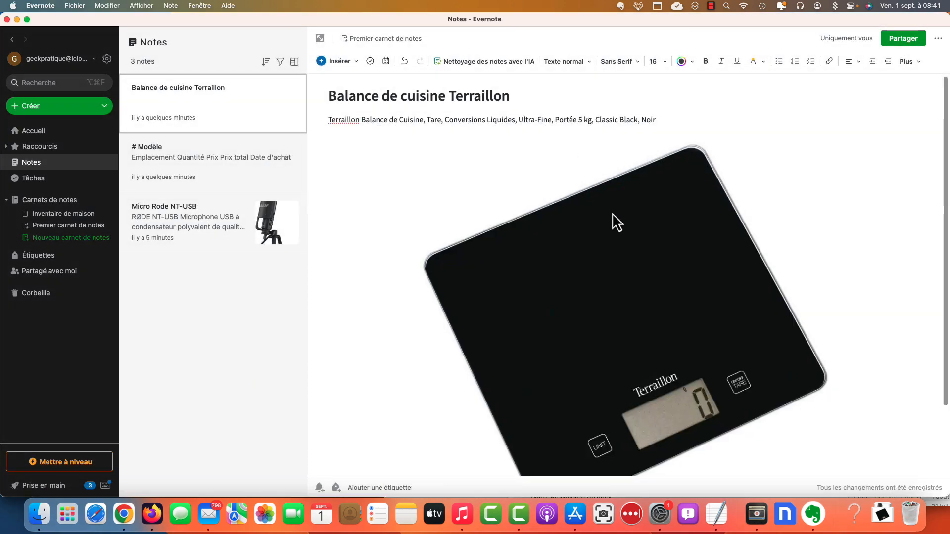
# Add the box photo boite terraillon.jpeg from the Téléchargements folder below the scale image in the note.
pyautogui.click(39, 514)
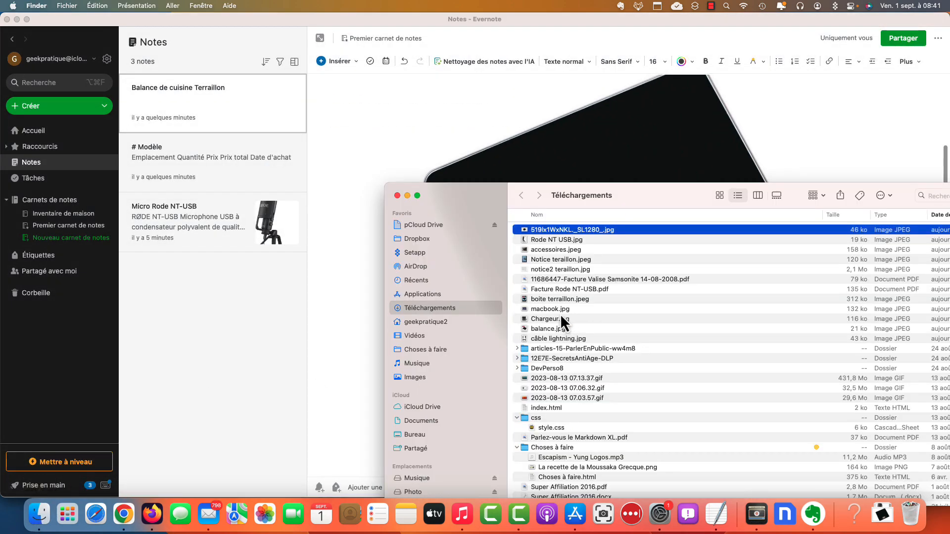
pyautogui.click(577, 259)
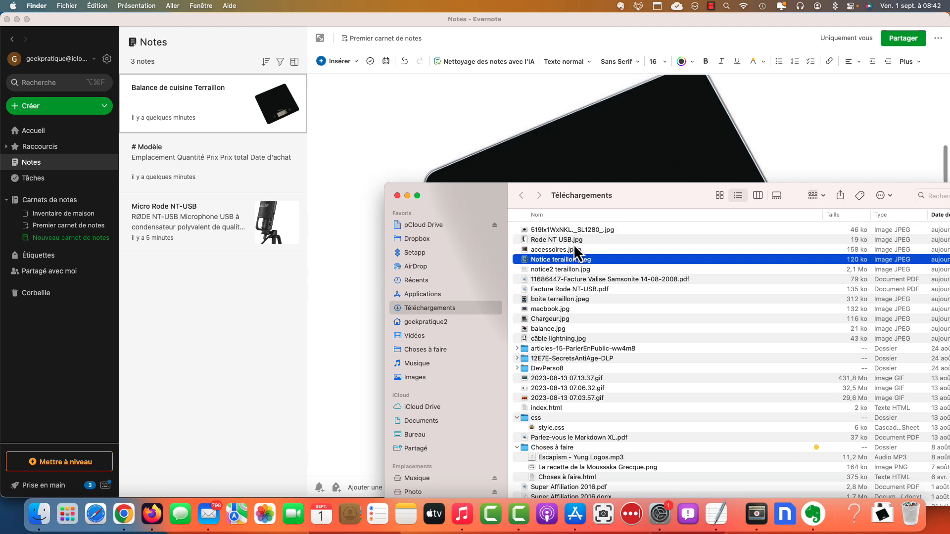
pyautogui.click(577, 298)
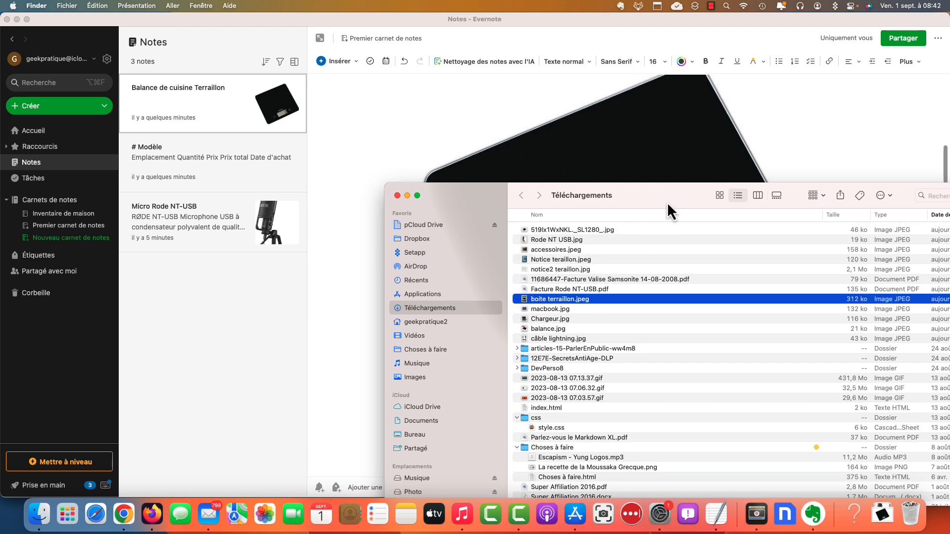
pyautogui.moveTo(669, 192); pyautogui.dragTo(936, 44)
pyautogui.moveTo(803, 147); pyautogui.dragTo(493, 448)
pyautogui.scroll(-10, 478, 381)
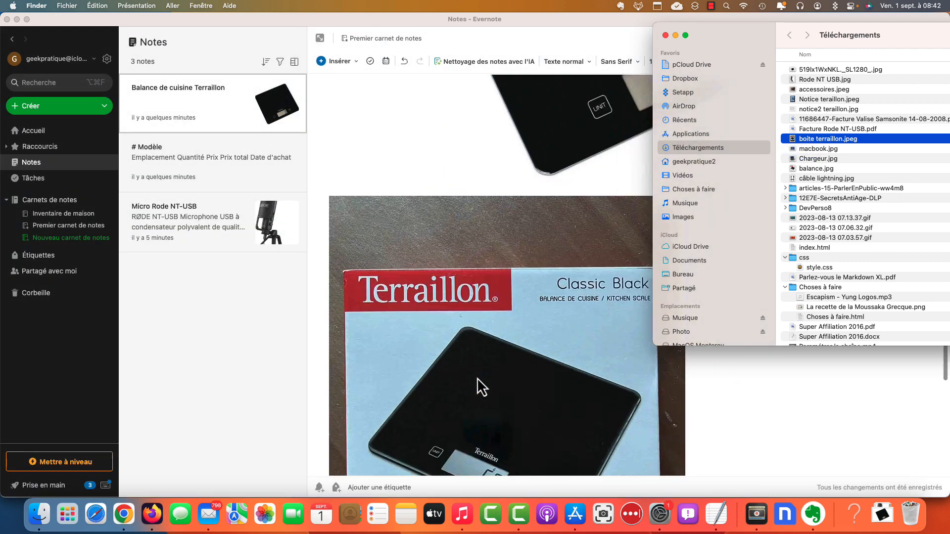
pyautogui.scroll(10, 477, 378)
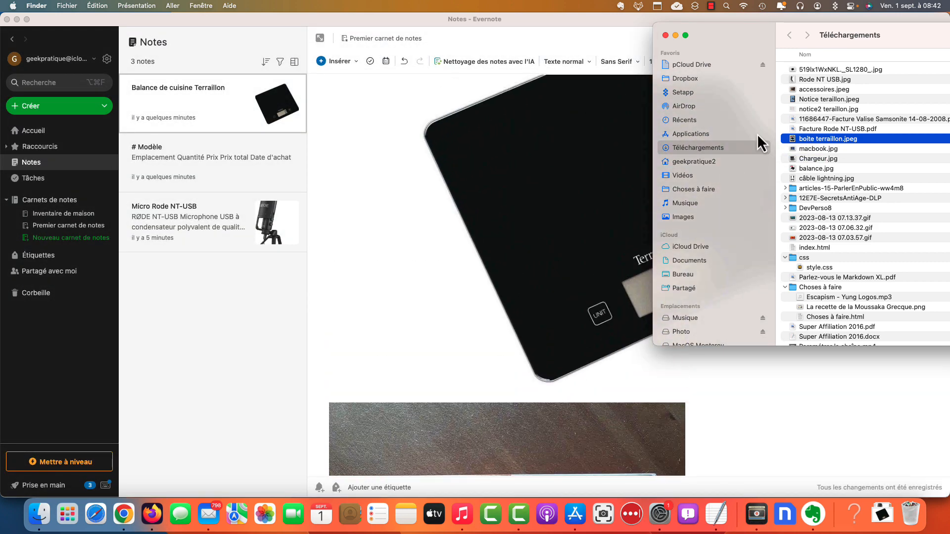
# Add the manual photos Notice teraillon.jpeg and notice2 teraillon.jpg from Téléchargements below the box photo in the note.
pyautogui.moveTo(915, 34); pyautogui.dragTo(746, 61)
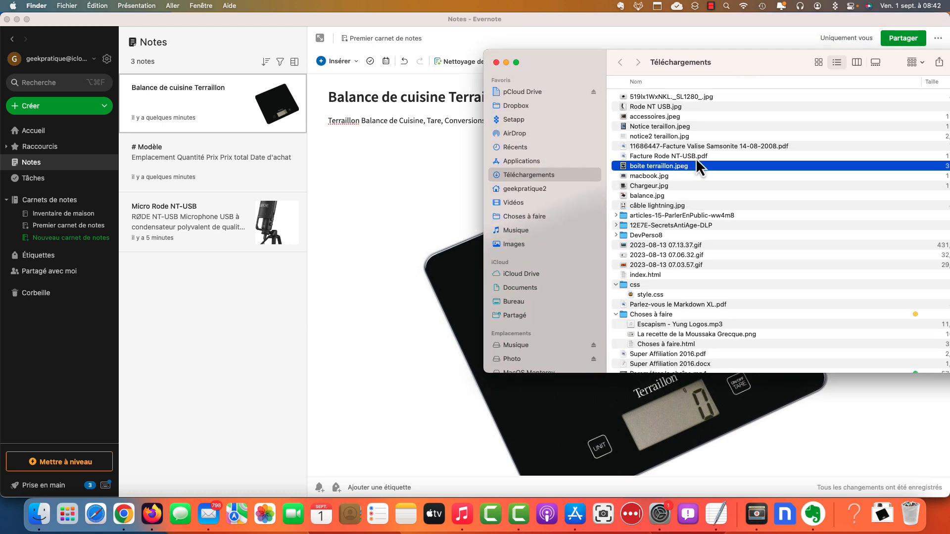
pyautogui.click(673, 128)
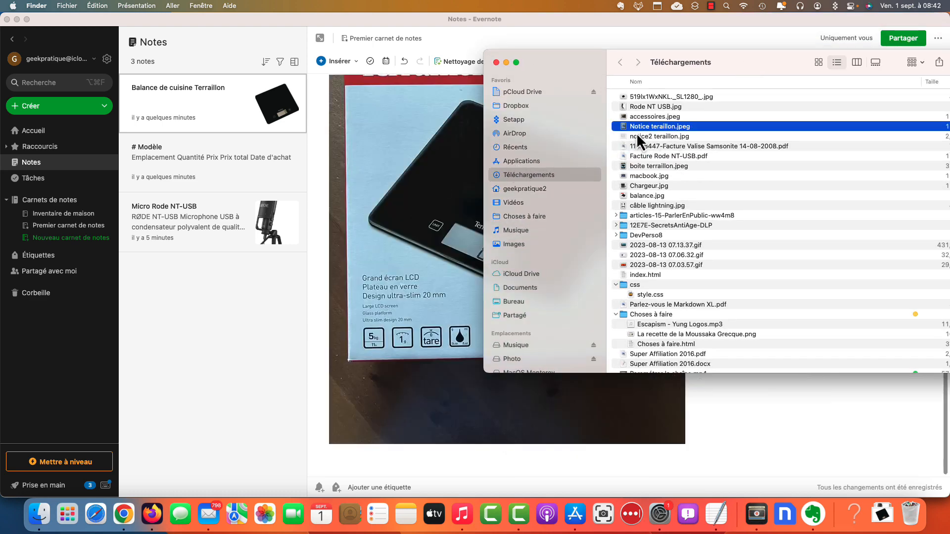
pyautogui.moveTo(647, 126); pyautogui.dragTo(489, 452)
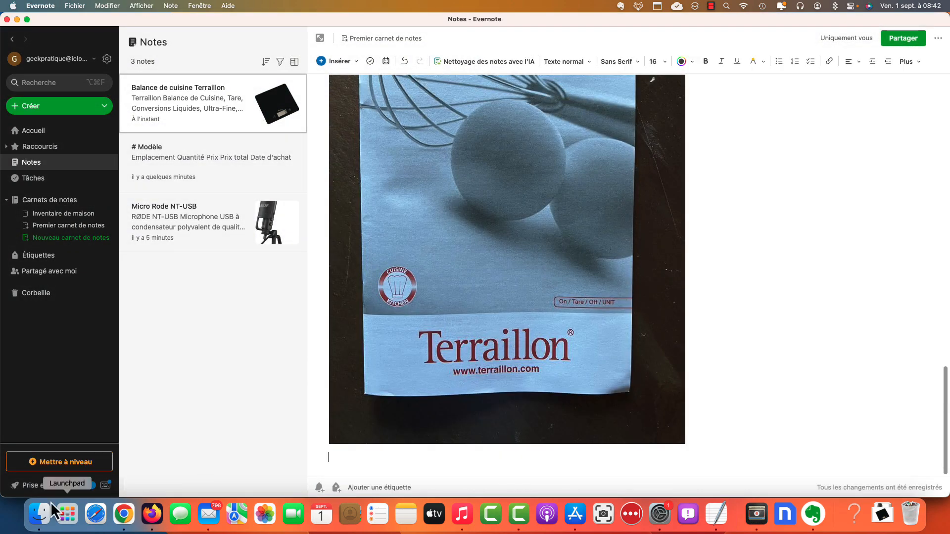
pyautogui.click(49, 510)
pyautogui.moveTo(668, 137); pyautogui.dragTo(557, 456)
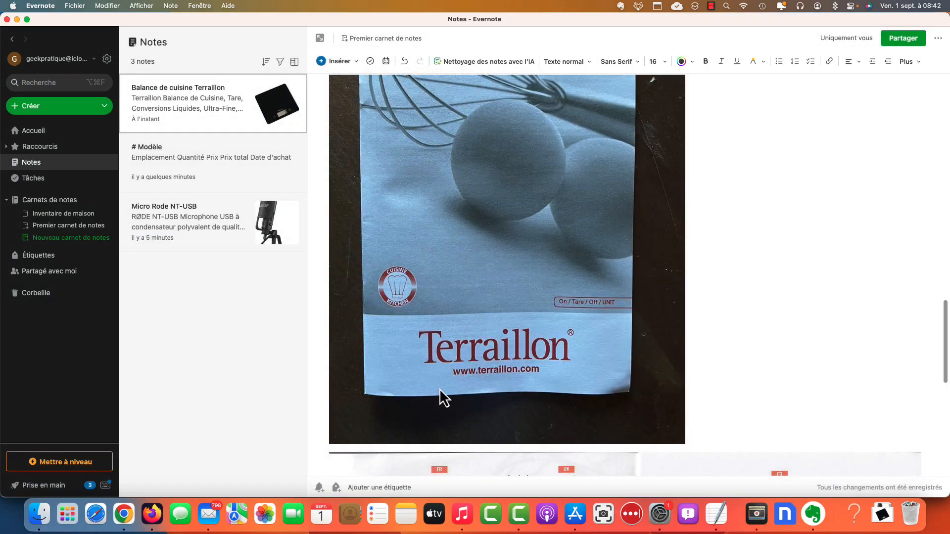
# Review the description and the scale, box and manual images in the Balance de cuisine Terraillon note.
pyautogui.scroll(-10, 440, 389)
pyautogui.scroll(15, 439, 390)
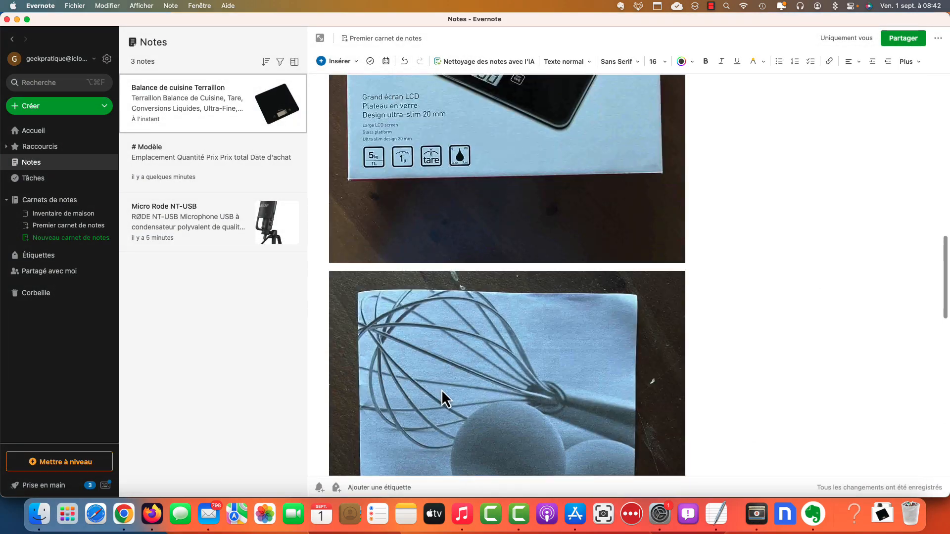
pyautogui.scroll(15, 441, 390)
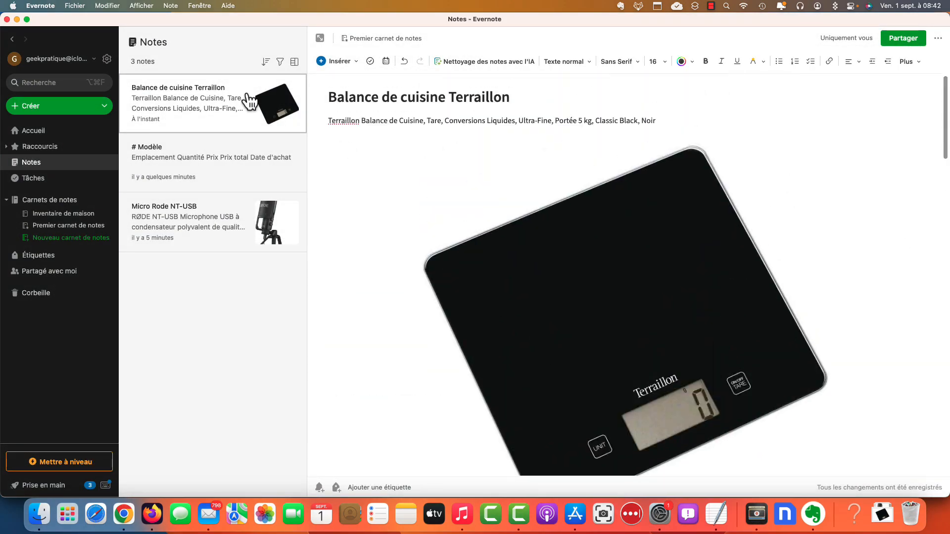
pyautogui.click(230, 108)
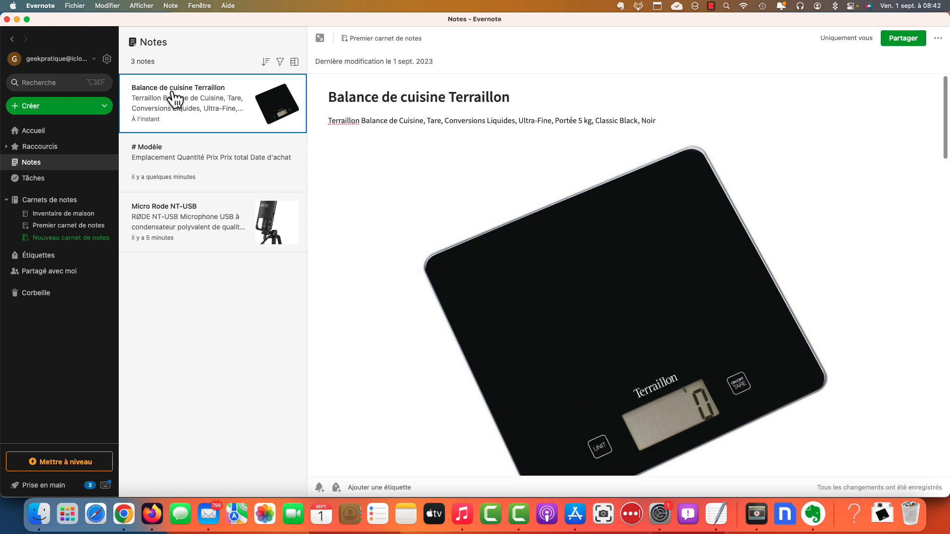
pyautogui.click(352, 121)
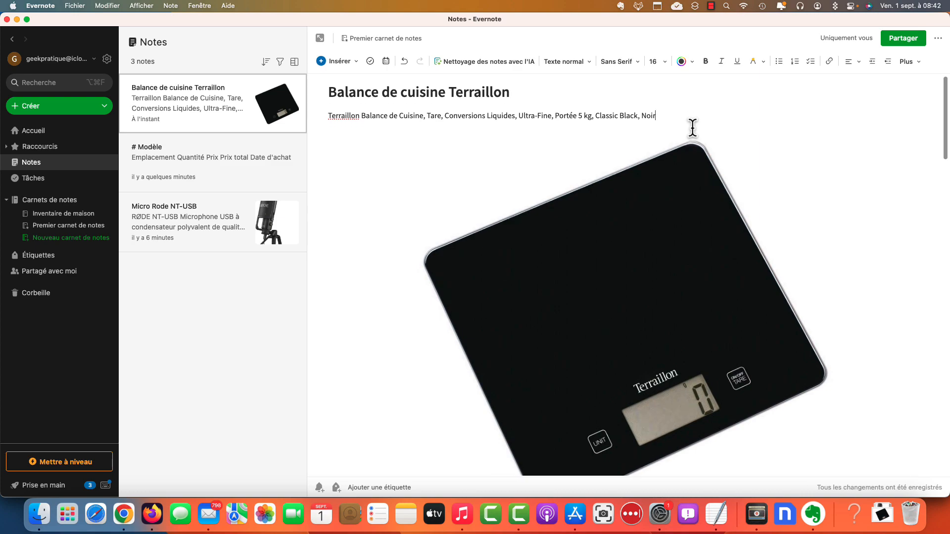
pyautogui.scroll(-5, 693, 129)
pyautogui.scroll(-10, 693, 128)
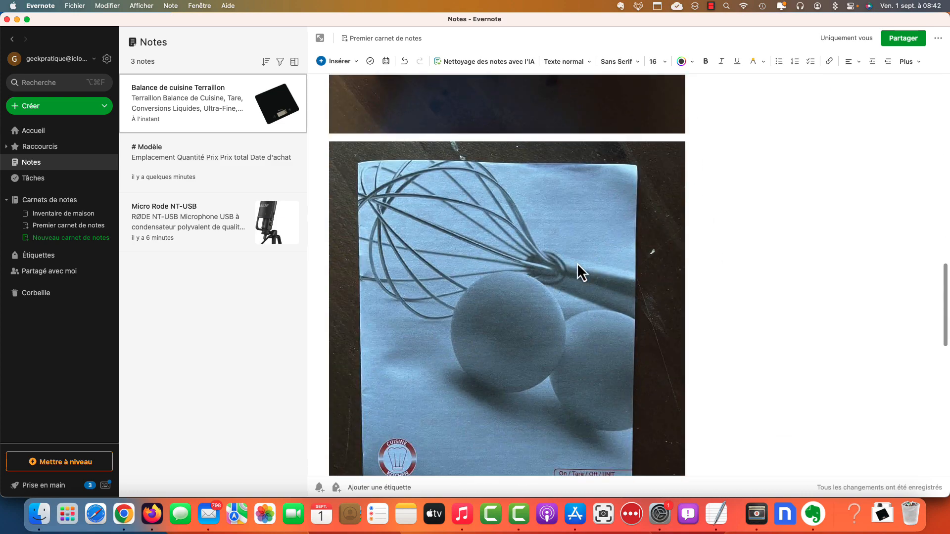
pyautogui.scroll(-8, 578, 263)
pyautogui.scroll(-2, 577, 264)
pyautogui.scroll(15, 506, 209)
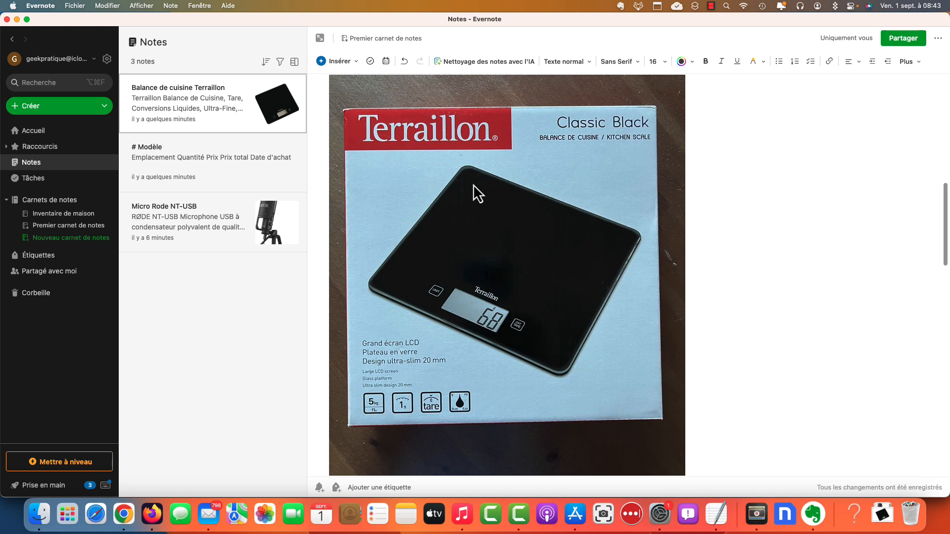
pyautogui.scroll(2, 514, 201)
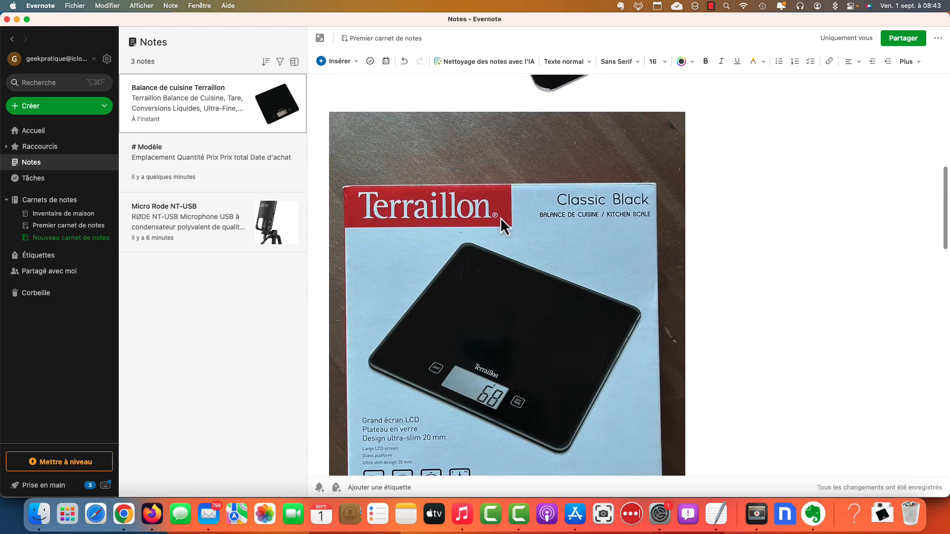
pyautogui.scroll(-3, 500, 217)
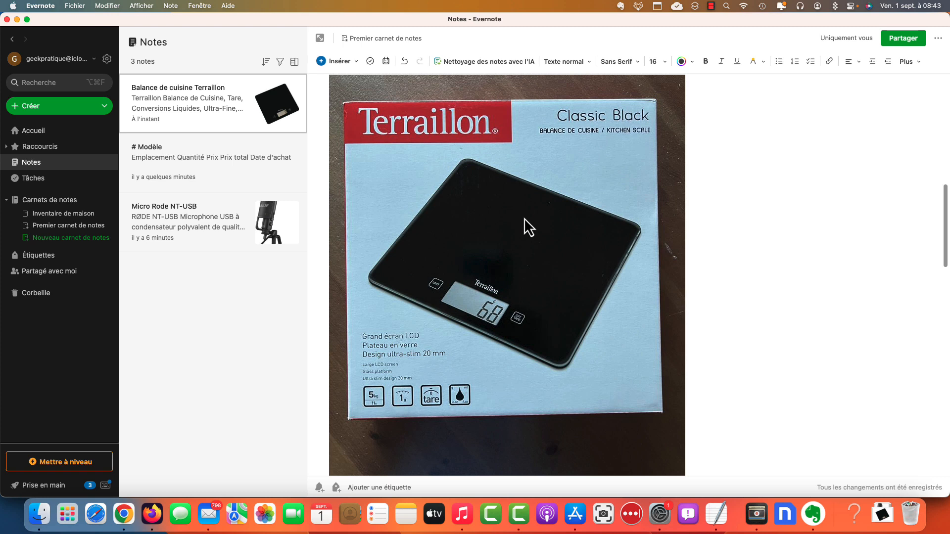
# Create a new note and title it "Valise Samsonite".
pyautogui.click(50, 109)
pyautogui.click(52, 105)
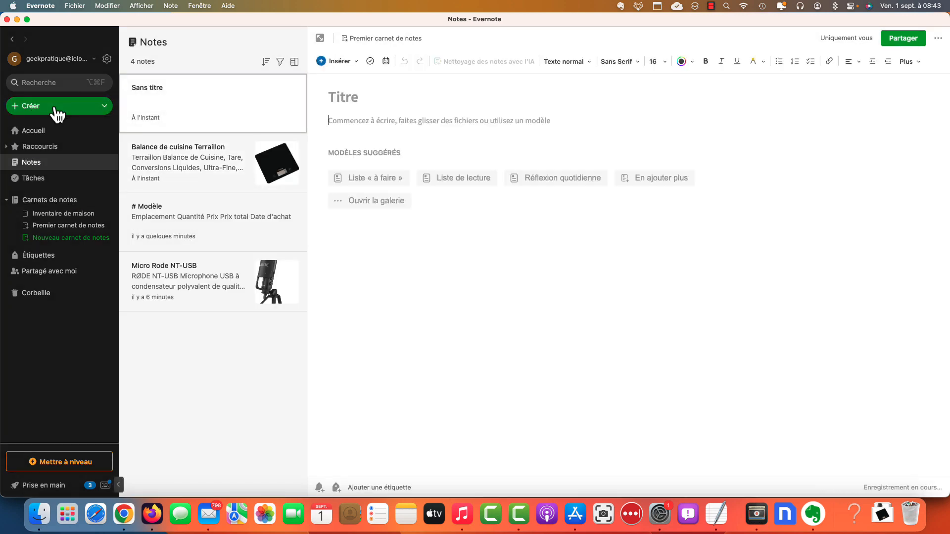
pyautogui.write('Va')
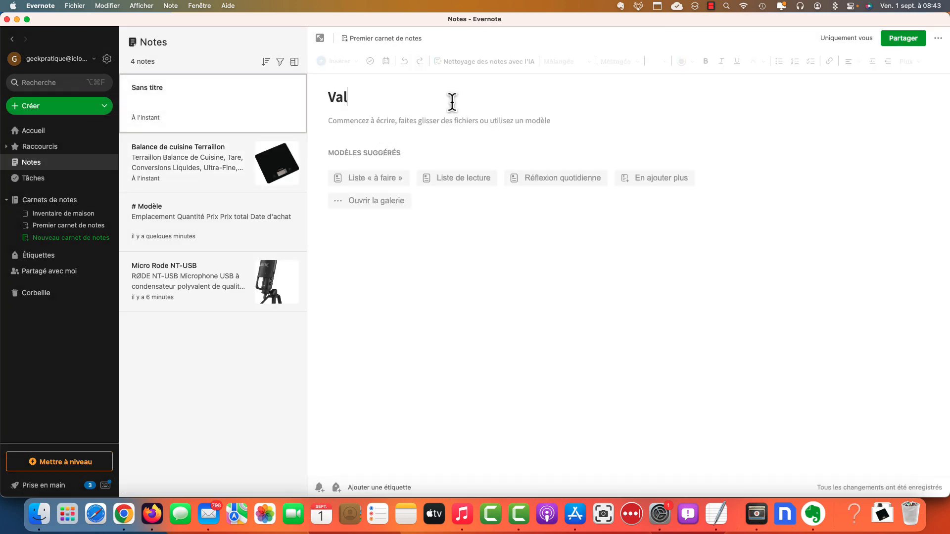
pyautogui.write('l')
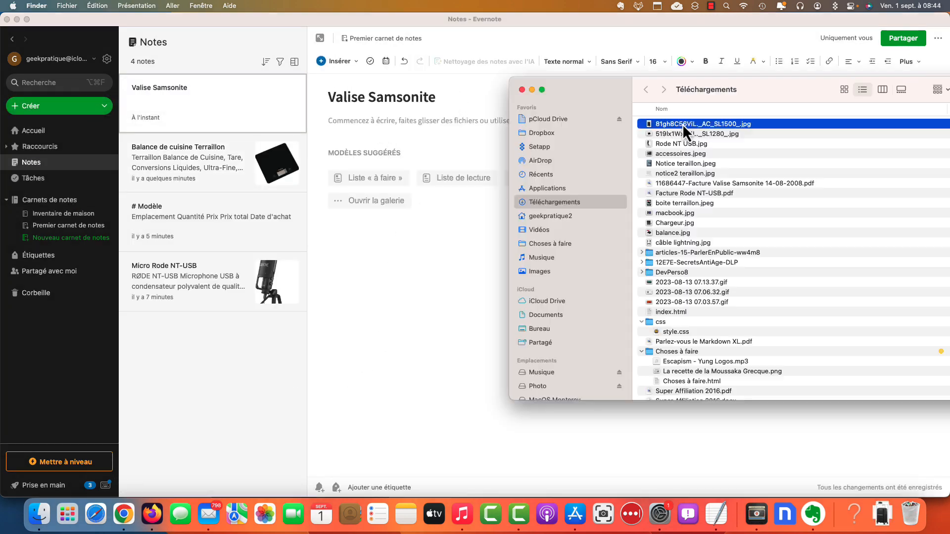
# Insert the downloaded suitcase image into the Valise Samsonite note and paste the two description bullets from its Amazon page below it.
pyautogui.moveTo(638, 127); pyautogui.dragTo(422, 154)
pyautogui.click(422, 153)
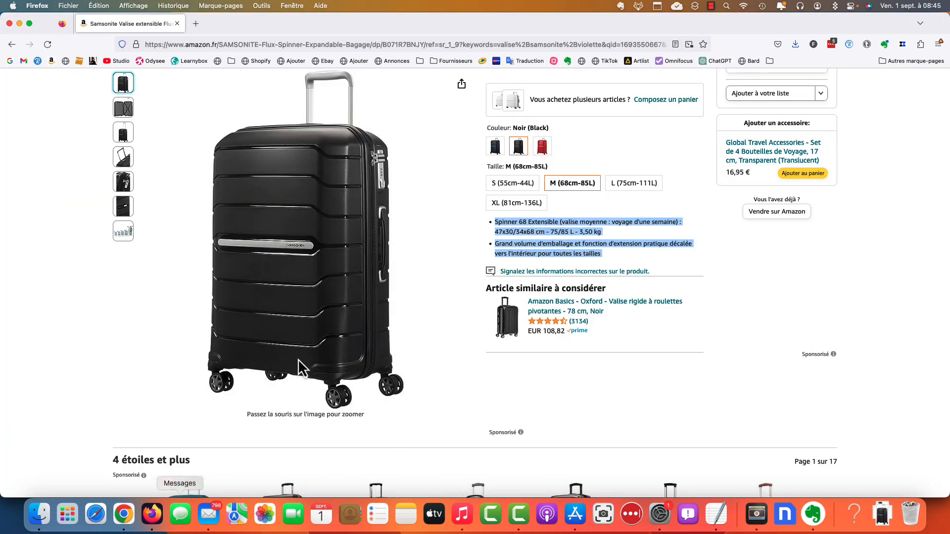
pyautogui.press('super+Tab')
pyautogui.write("Spinner 68 Extensible (valise moyenne : voyage d'une semaine) : 41x30/34x68 cm - 75/85 L - 3,50 kg Grand volume d'emballage et fonction d'extension pratique déployable vers l'intérieur pour toutes les tailles")
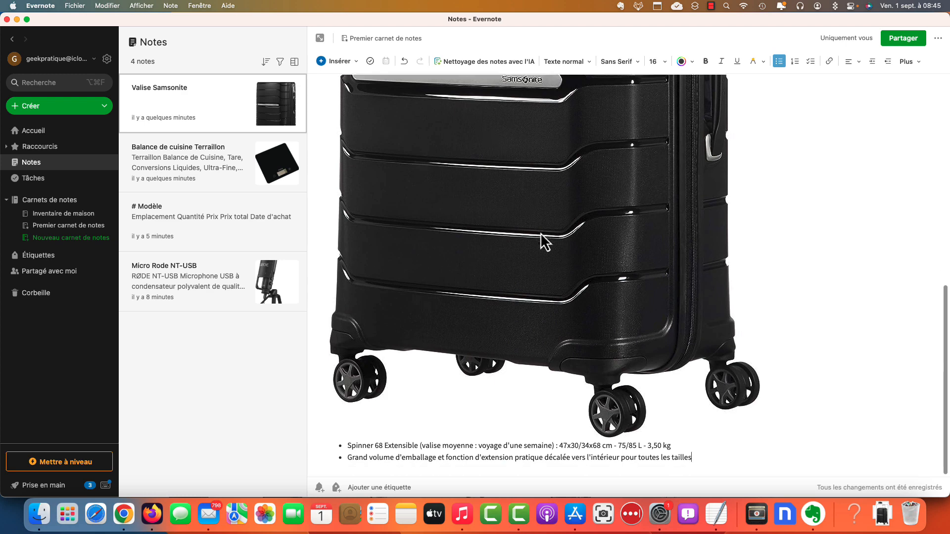
# Move the suitcase image below the two description bullets in the Valise Samsonite note.
pyautogui.click(543, 240)
pyautogui.moveTo(543, 240); pyautogui.dragTo(598, 472)
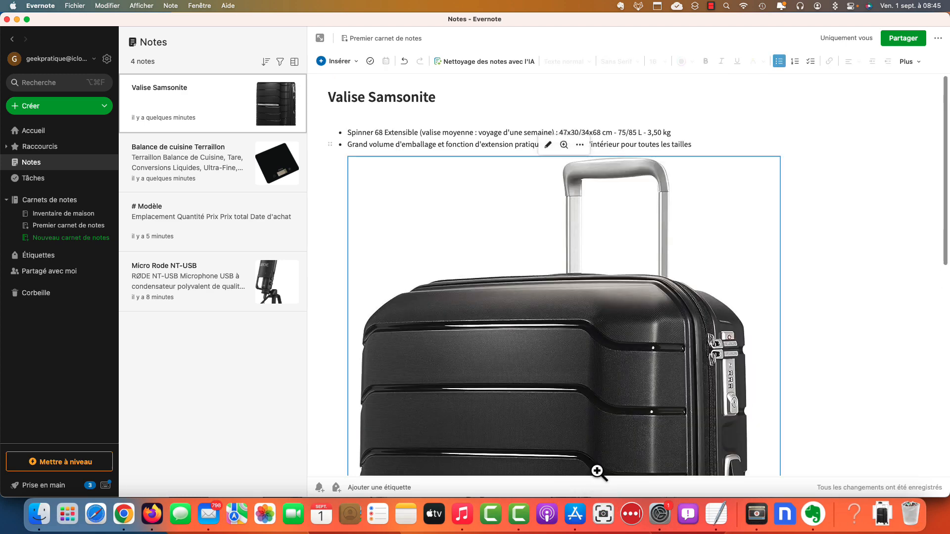
pyautogui.click(702, 144)
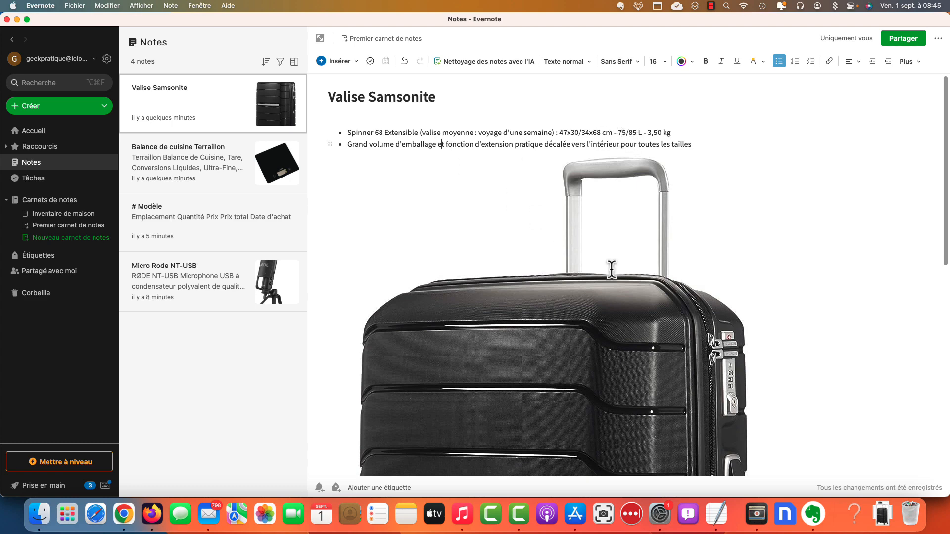
pyautogui.scroll(-10, 611, 270)
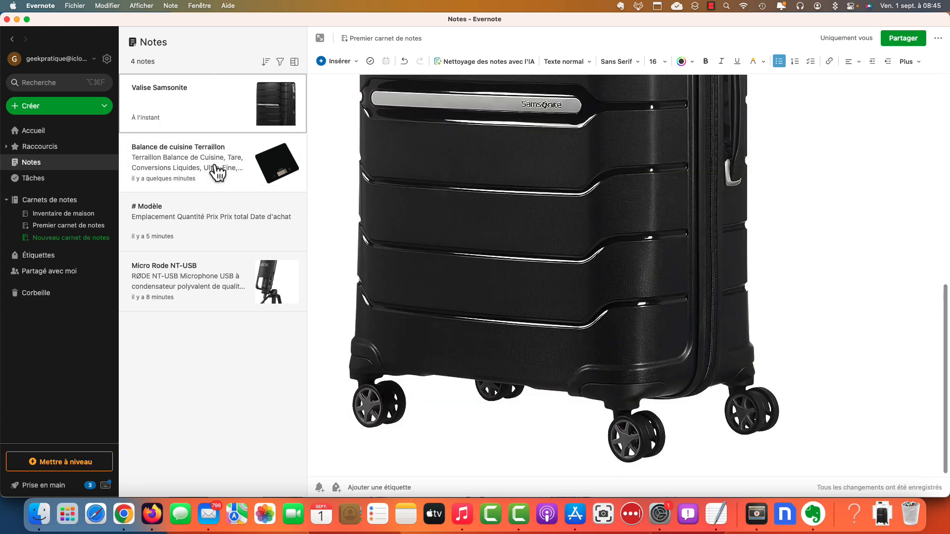
# Copy the table from the # Modèle note and paste it below the suitcase image in the Valise Samsonite note.
pyautogui.click(184, 225)
pyautogui.click(325, 130)
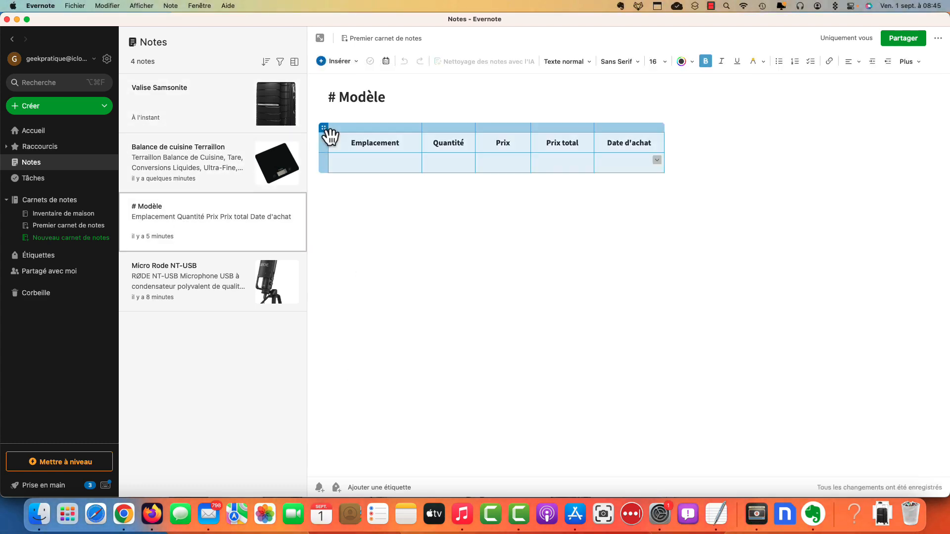
pyautogui.rightClick(325, 130)
pyautogui.click(363, 175)
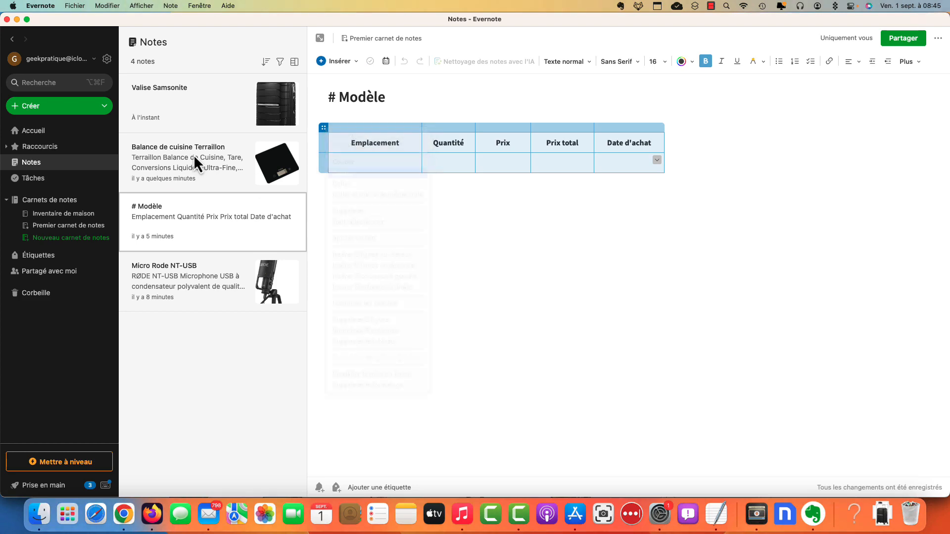
pyautogui.click(205, 122)
pyautogui.scroll(-10, 536, 446)
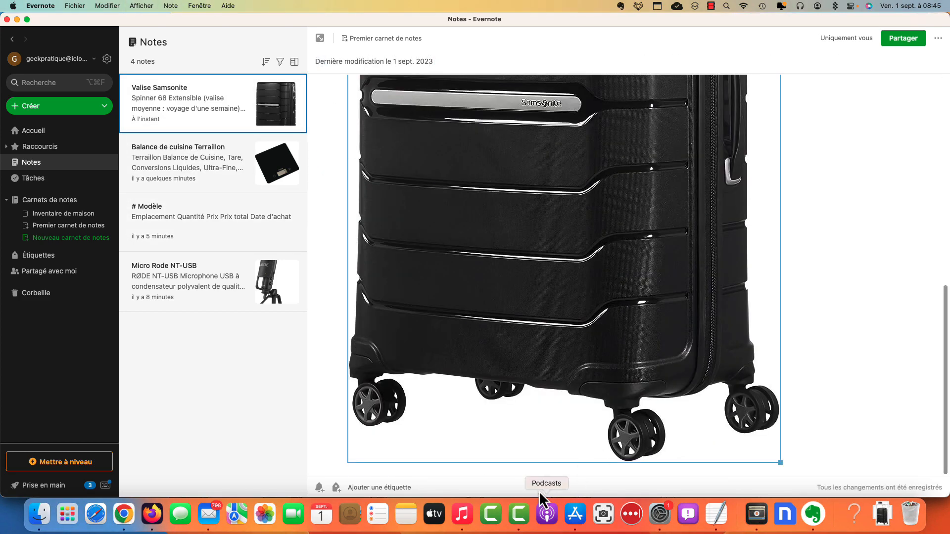
pyautogui.click(536, 474)
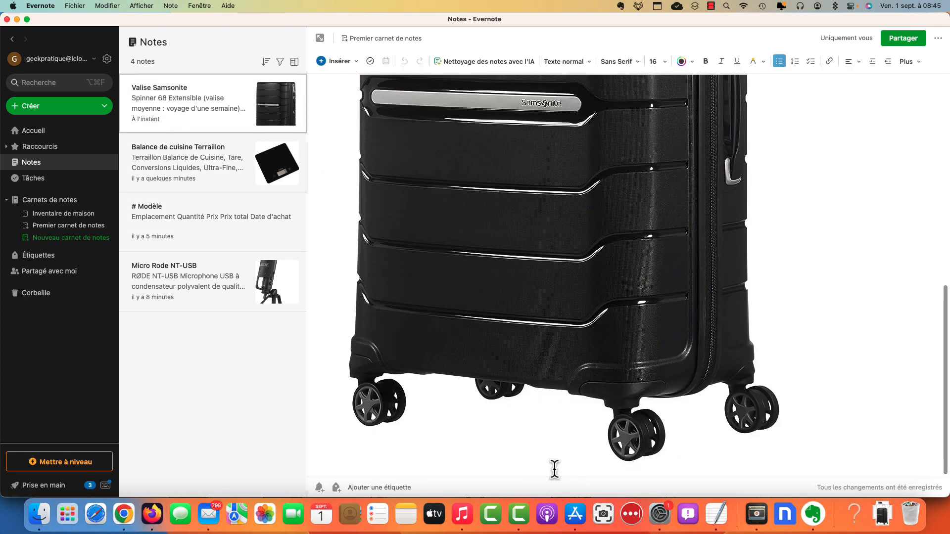
pyautogui.click(714, 386)
pyautogui.click(802, 382)
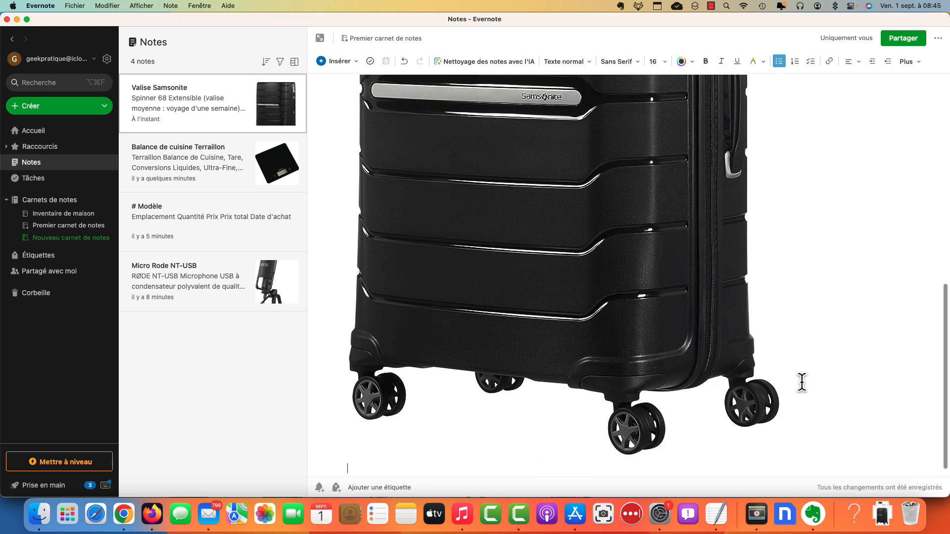
pyautogui.write("Emplacement\tQuantité\tPrix\tPrix total\tDate d'achat")
pyautogui.scroll(-2, 594, 410)
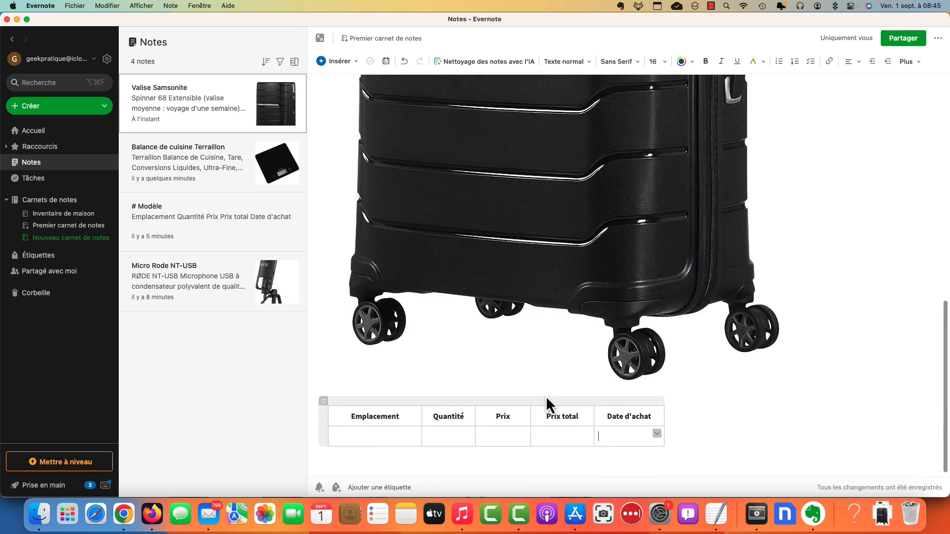
# Enter Cave as the location and 1 as the quantity in the Valise Samsonite table.
pyautogui.click(398, 439)
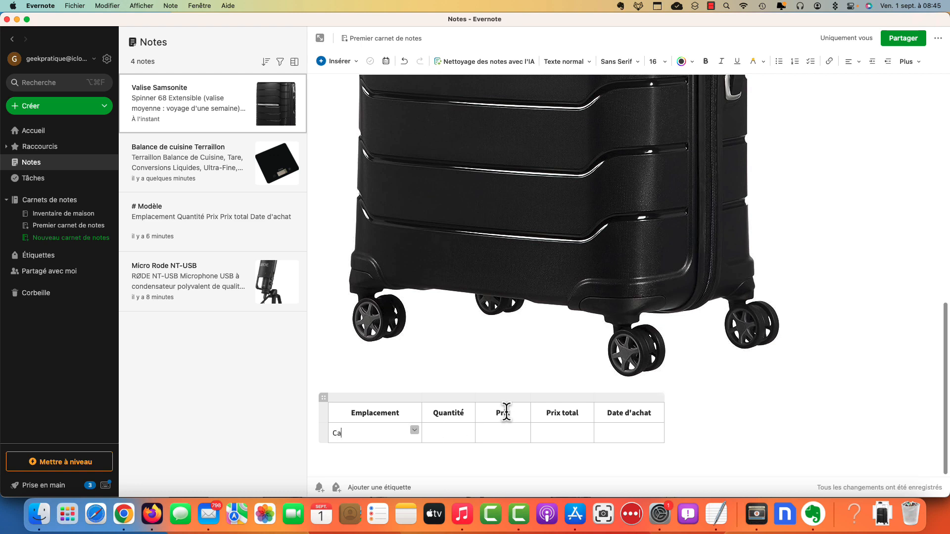
pyautogui.click(448, 433)
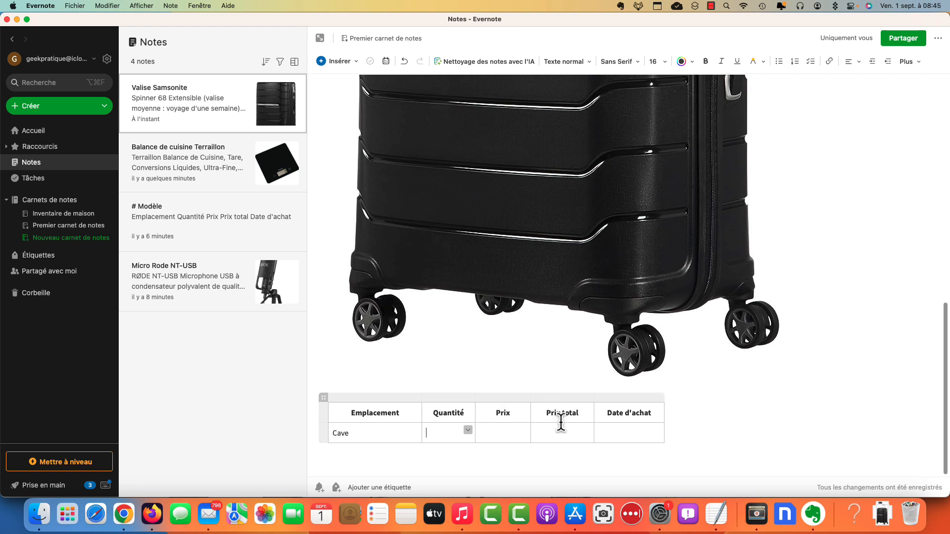
pyautogui.click(516, 433)
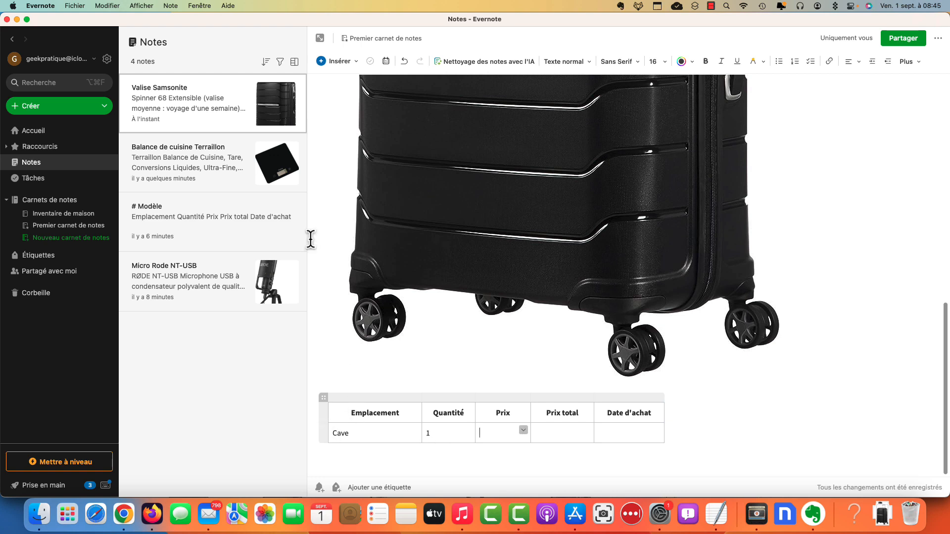
# Center the alignment of the empty value row in the # Modèle note's table.
pyautogui.click(197, 227)
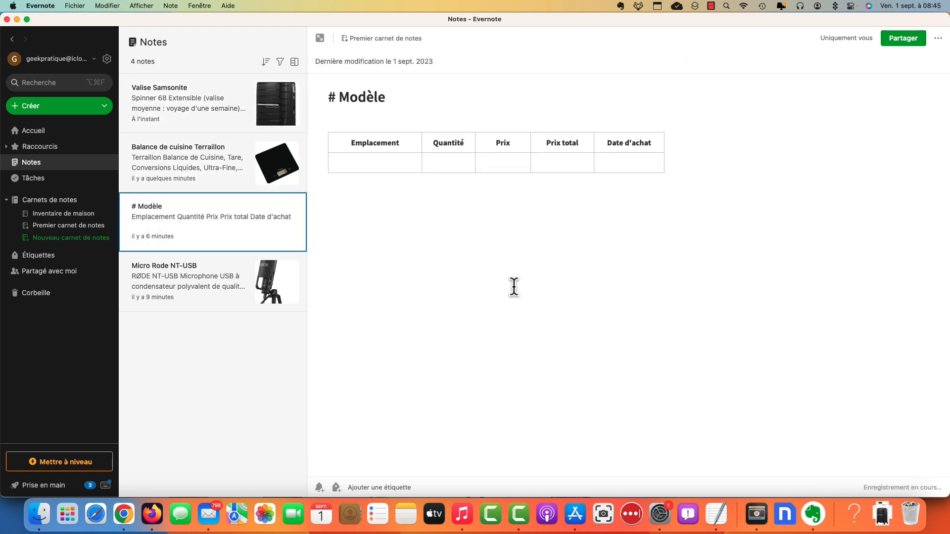
pyautogui.click(329, 170)
pyautogui.click(854, 65)
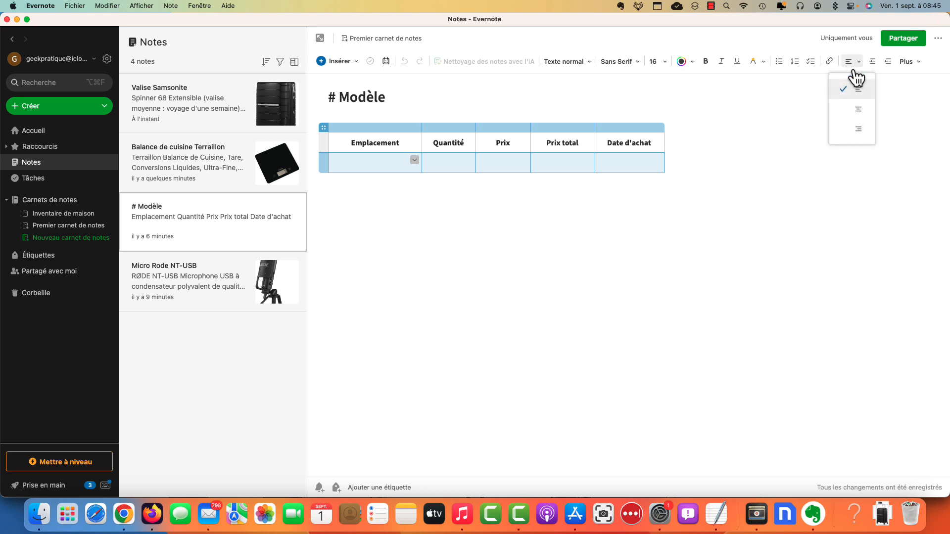
pyautogui.click(858, 109)
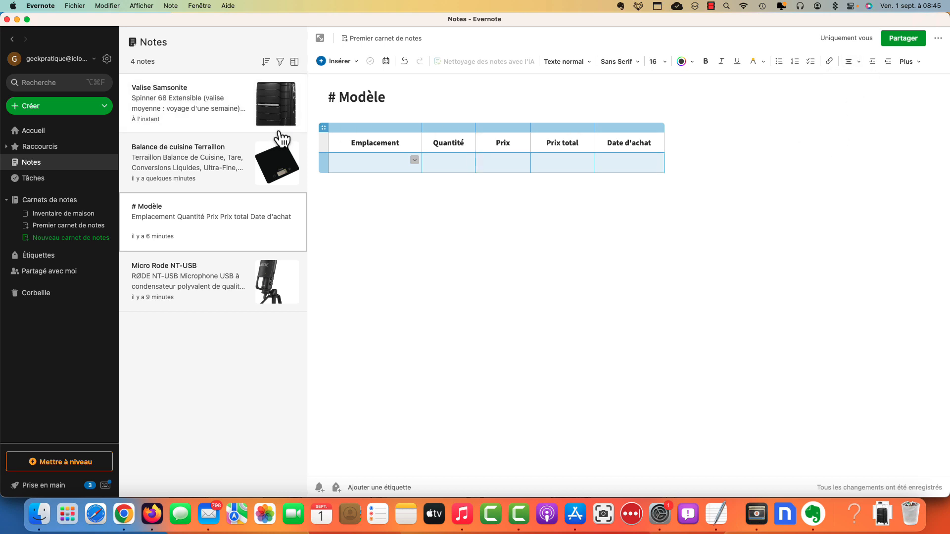
# Center the value row of the Valise Samsonite table and enter price 229,00, total price 229,00 and purchase date 01/09/2023.
pyautogui.click(202, 110)
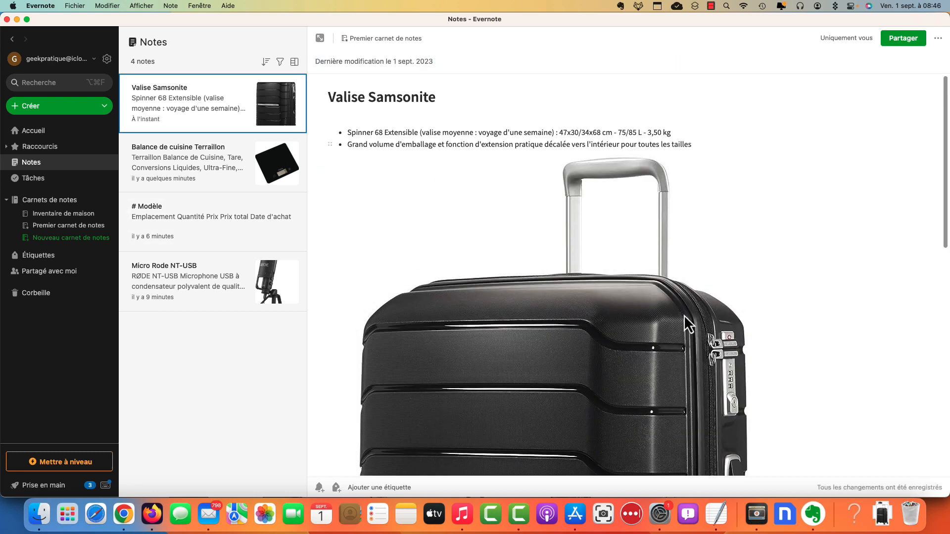
pyautogui.scroll(-10, 718, 316)
pyautogui.click(374, 434)
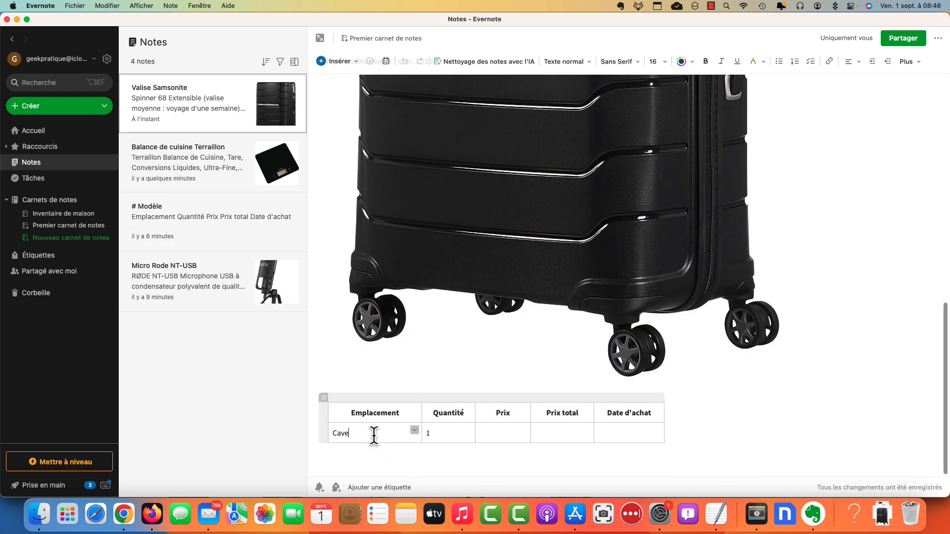
pyautogui.click(323, 433)
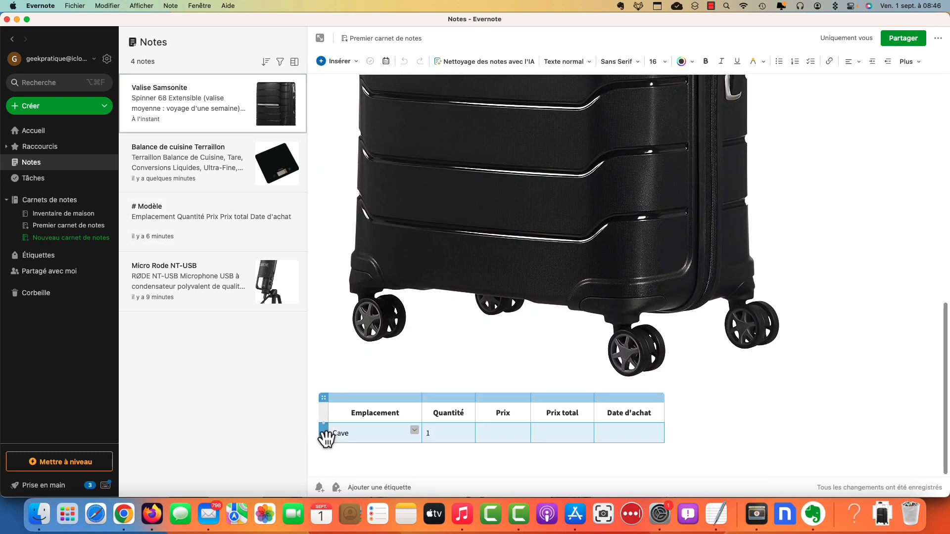
pyautogui.click(848, 61)
pyautogui.click(854, 112)
pyautogui.click(503, 433)
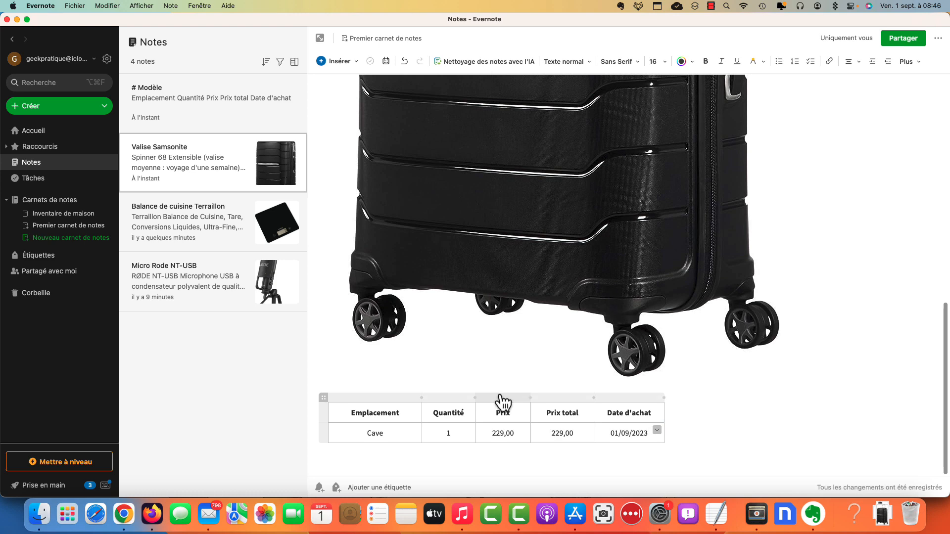
# Attach the Facture Valise Samsonite 14-08-2008 PDF from the Téléchargements folder below the suitcase note's table and check the scanned receipt.
pyautogui.click(41, 515)
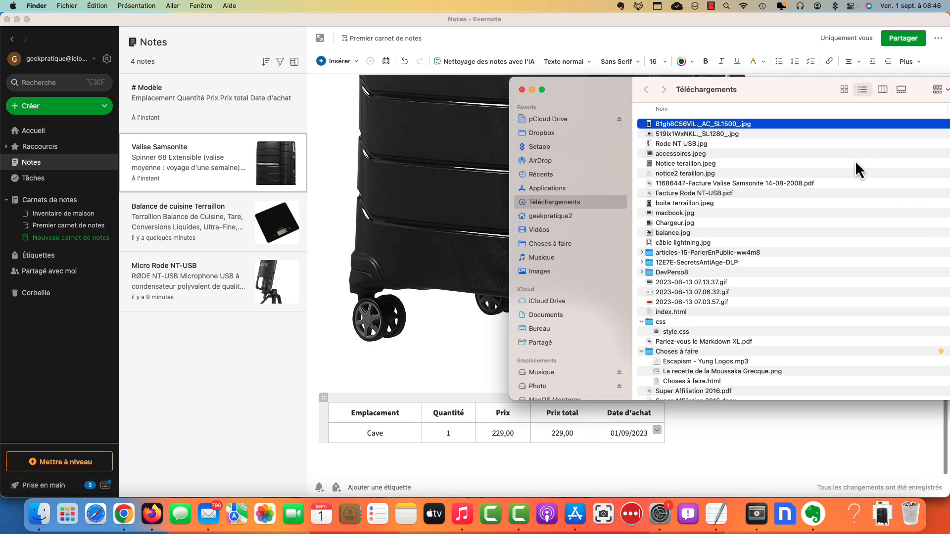
pyautogui.click(776, 184)
pyautogui.moveTo(752, 184); pyautogui.dragTo(583, 453)
pyautogui.click(375, 322)
pyautogui.scroll(-5, 462, 312)
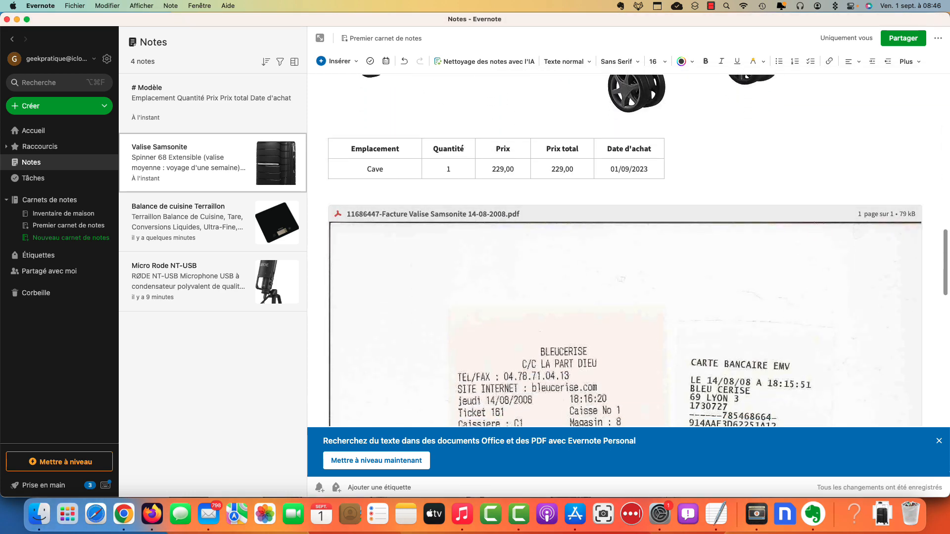
pyautogui.click(939, 441)
pyautogui.scroll(-5, 709, 343)
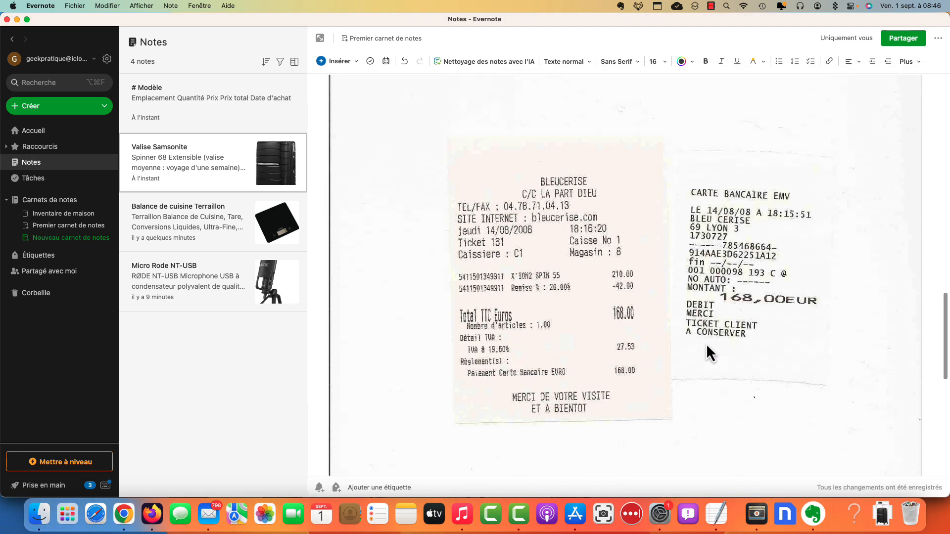
pyautogui.scroll(4, 705, 344)
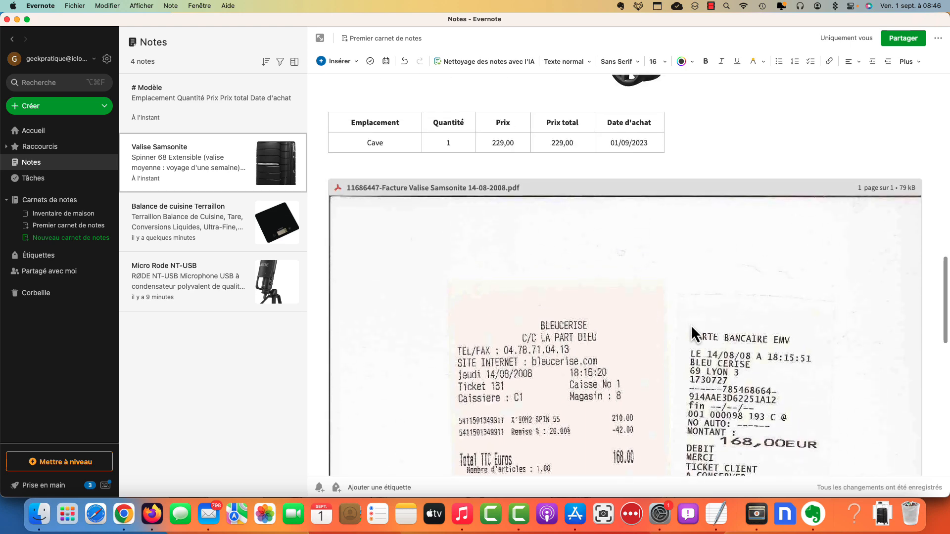
pyautogui.scroll(-5, 691, 325)
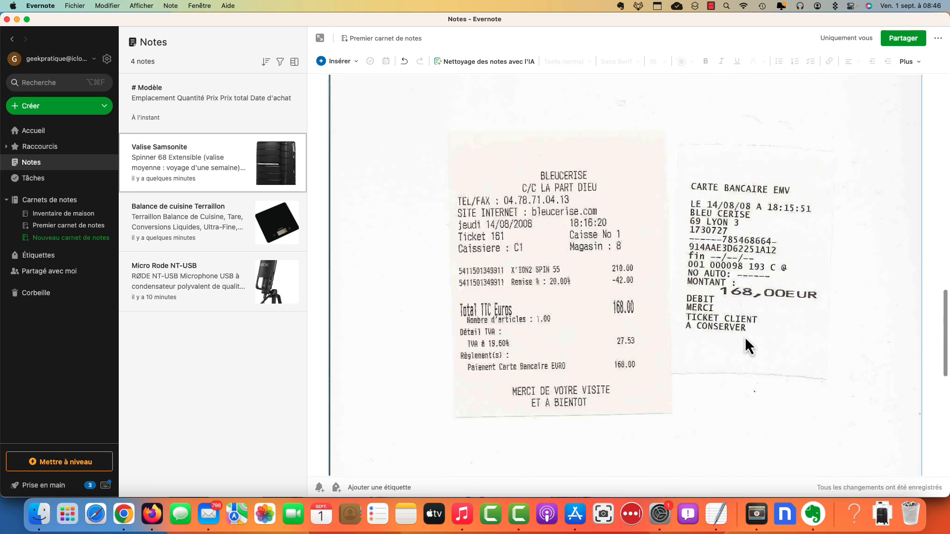
pyautogui.scroll(2, 746, 339)
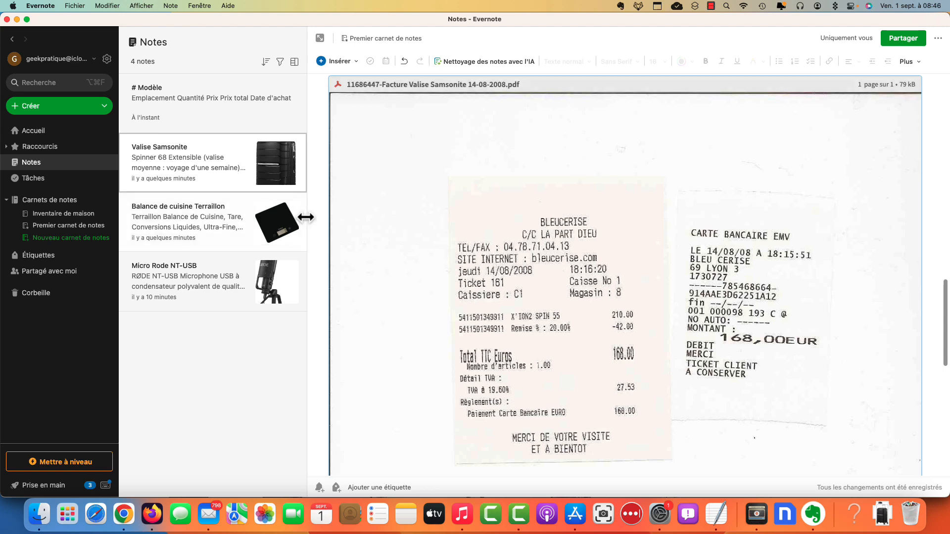
# Attach Facture Rode NT-USB.pdf from the Téléchargements folder below the table in the Micro Rode NT-USB note.
pyautogui.click(208, 283)
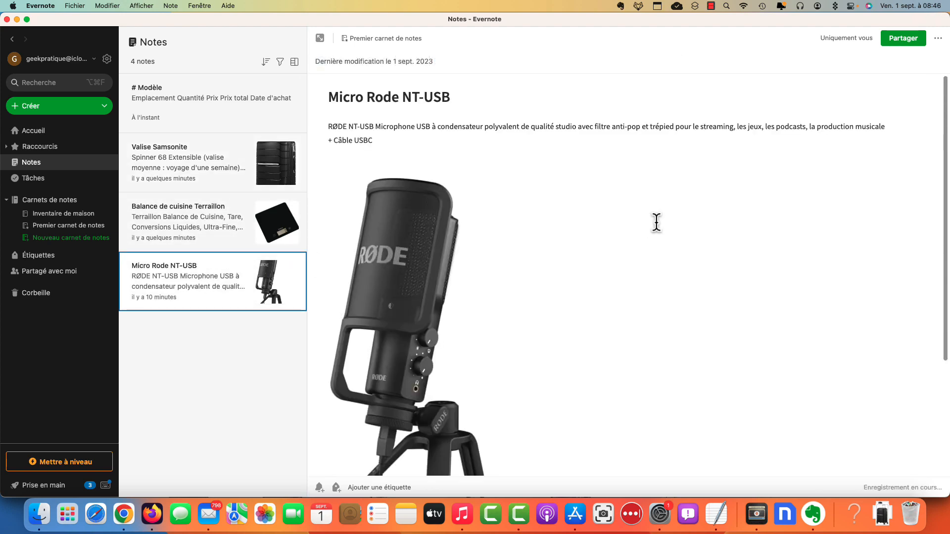
pyautogui.scroll(-5, 653, 221)
pyautogui.click(45, 525)
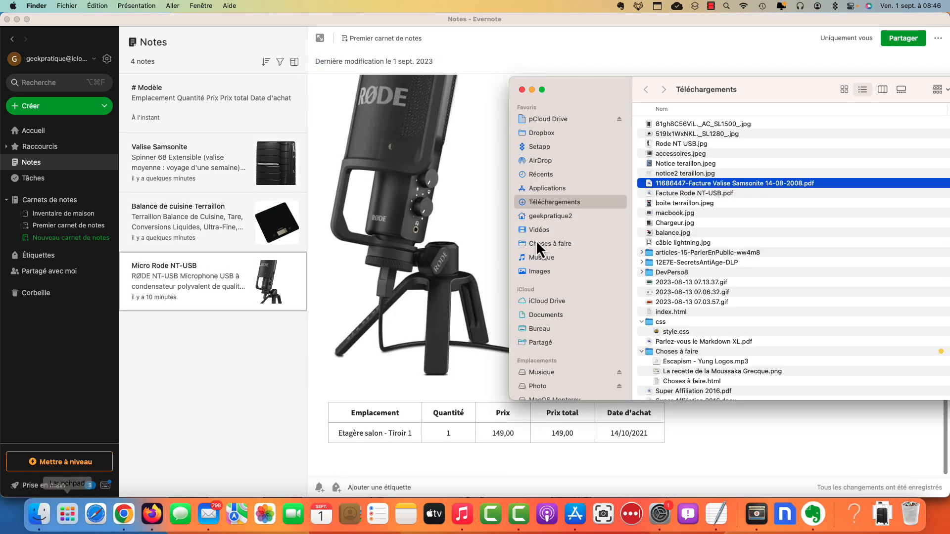
pyautogui.moveTo(716, 194); pyautogui.dragTo(533, 457)
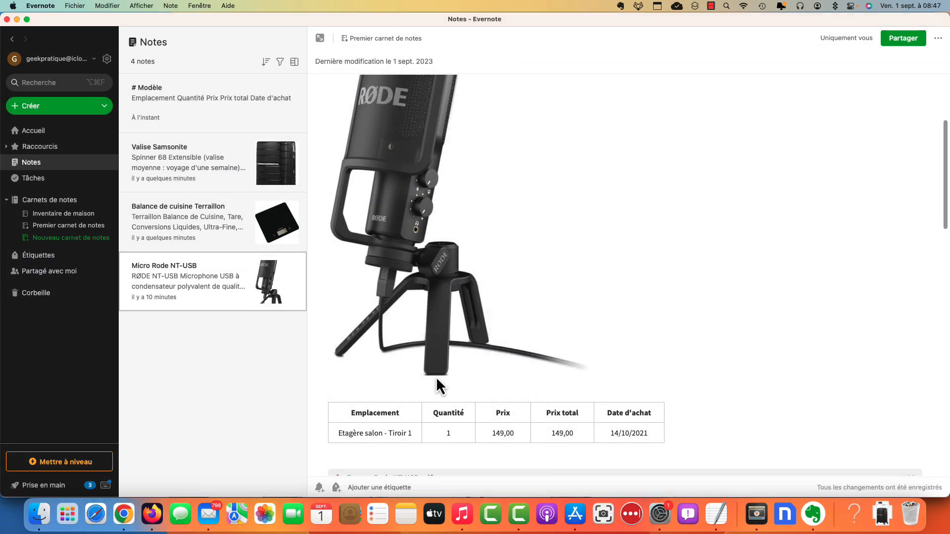
pyautogui.scroll(-10, 464, 330)
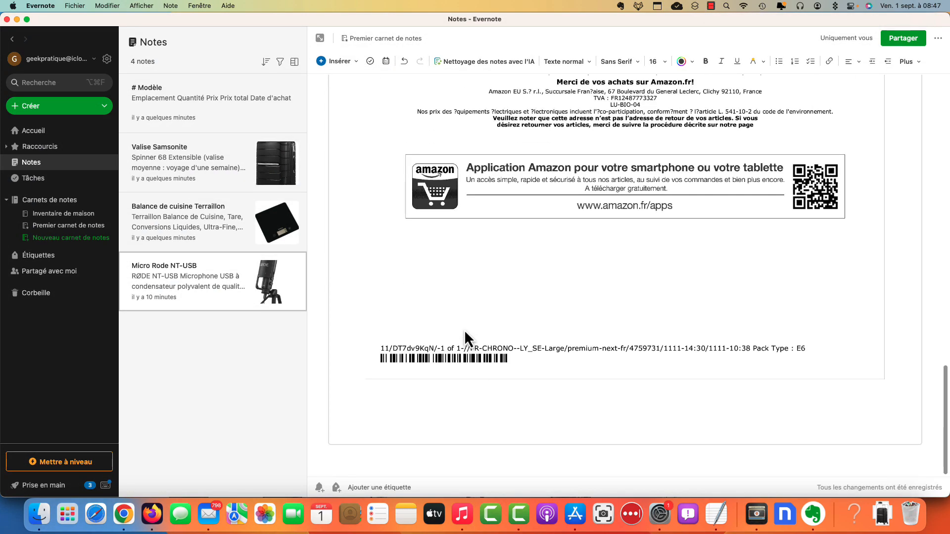
pyautogui.scroll(20, 464, 329)
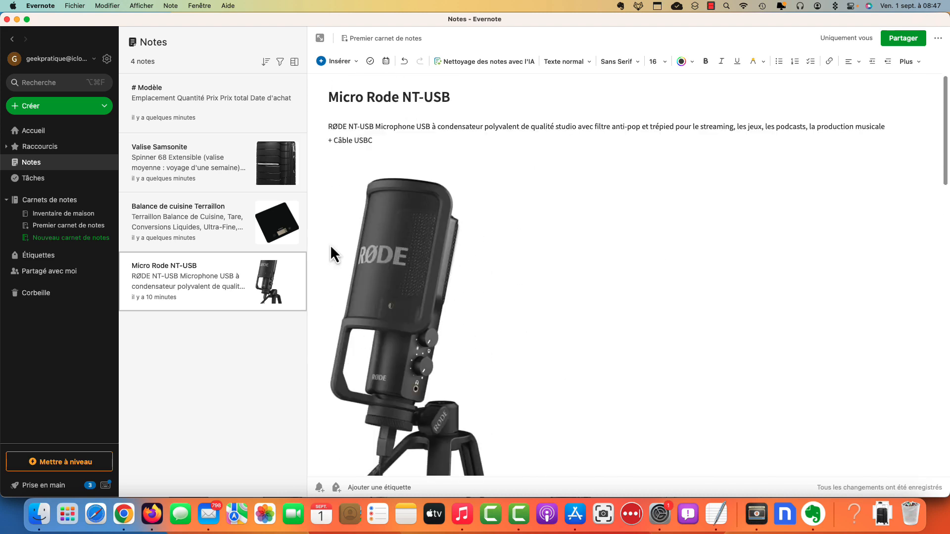
# Sort the notes list by creation date and review the invoice attached to the Micro Rode NT-USB note.
pyautogui.click(203, 222)
pyautogui.click(203, 180)
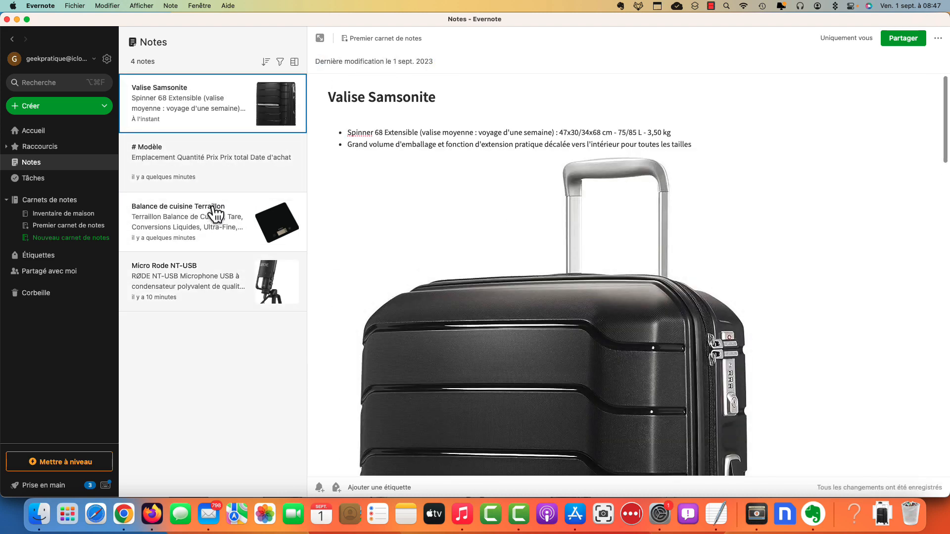
pyautogui.click(266, 62)
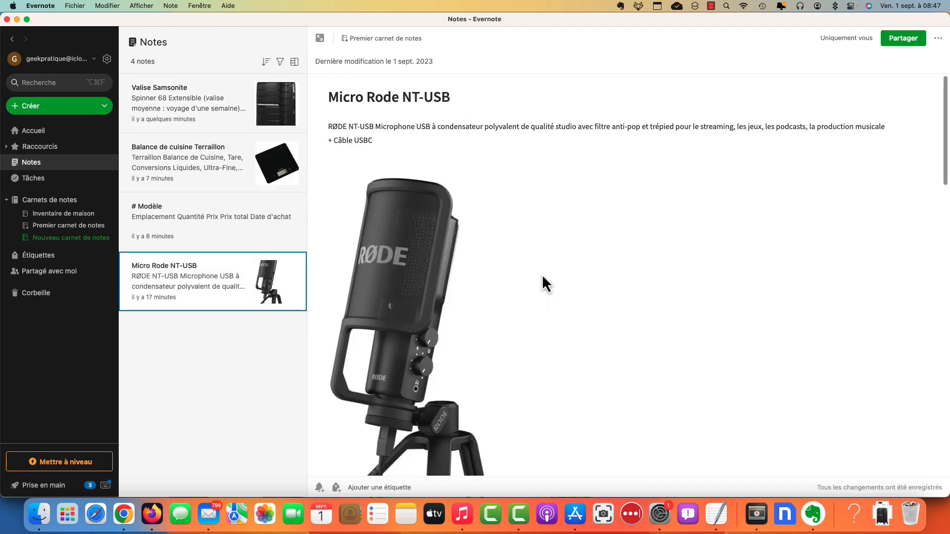
pyautogui.scroll(-10, 537, 266)
pyautogui.scroll(-10, 534, 266)
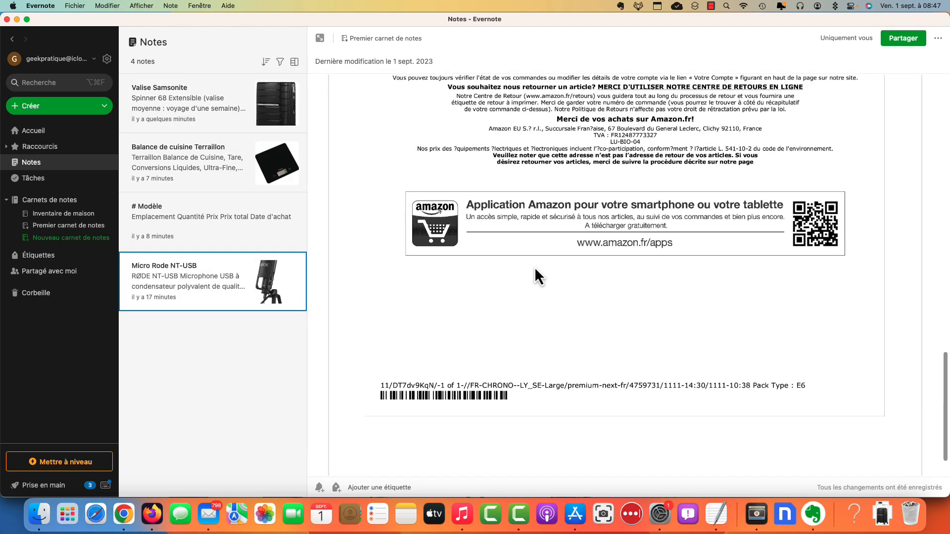
pyautogui.scroll(20, 538, 275)
pyautogui.scroll(-10, 537, 276)
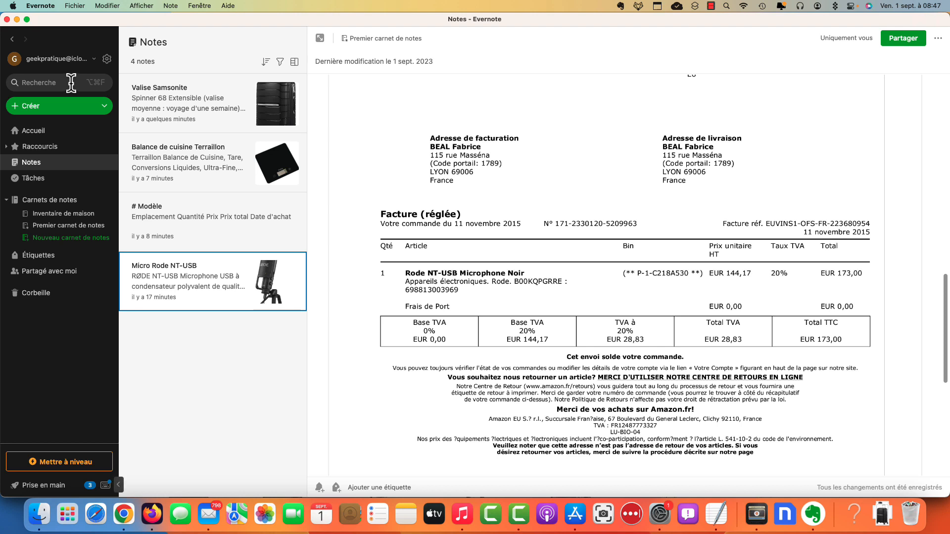
# Move all four notes from the Premier carnet de notes notebook into Inventaire de maison and open that notebook.
pyautogui.click(68, 216)
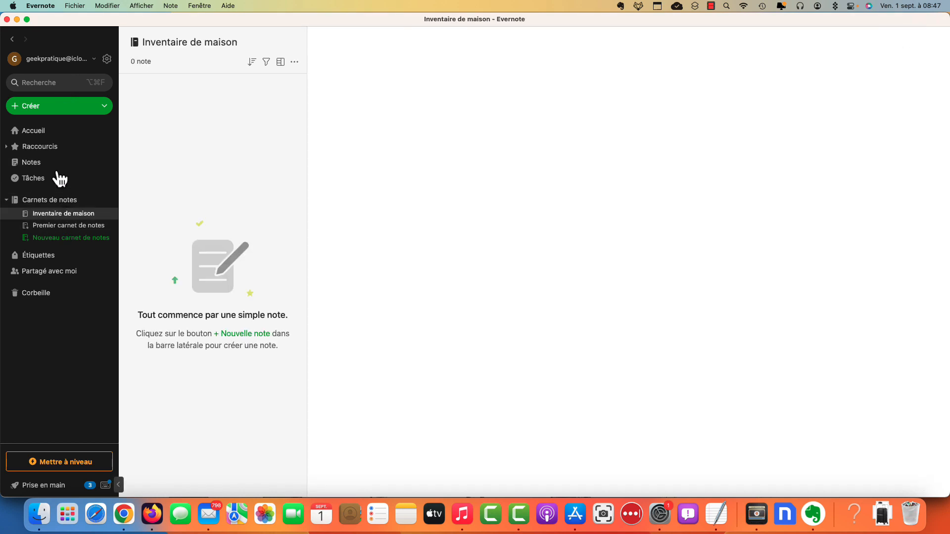
pyautogui.click(65, 226)
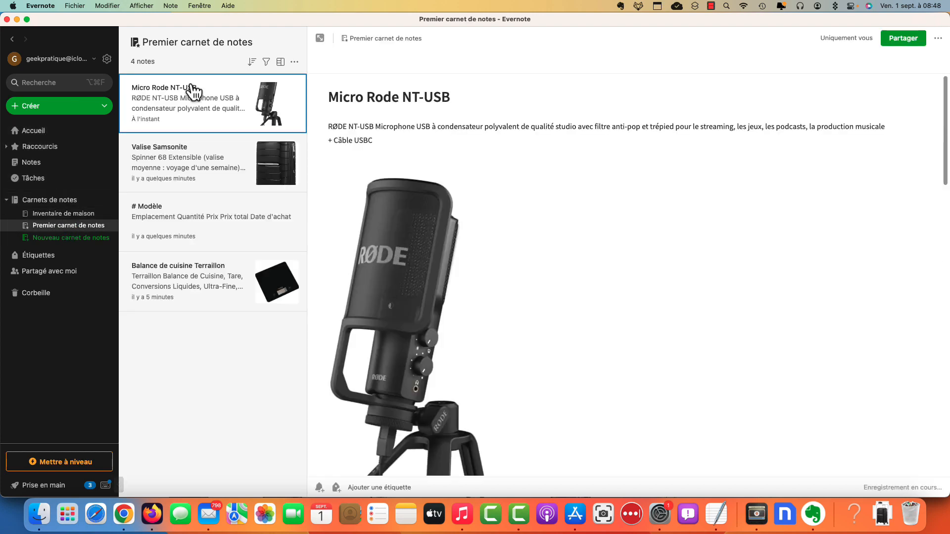
pyautogui.keyDown('shift'); pyautogui.click(189, 295); pyautogui.keyUp('shift')
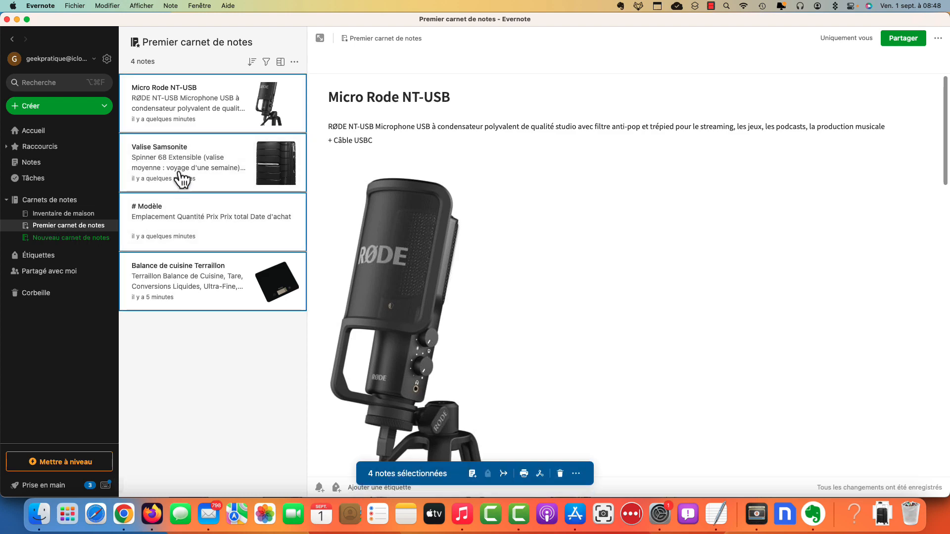
pyautogui.moveTo(203, 168); pyautogui.dragTo(76, 213)
pyautogui.click(76, 213)
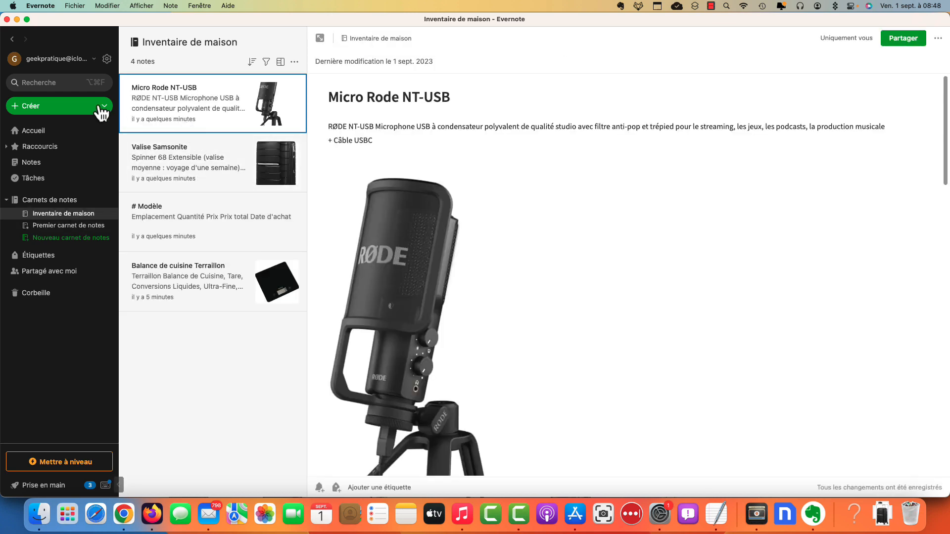
# Search the Inventaire de maison notebook for "micro" and clear the search.
pyautogui.click(63, 83)
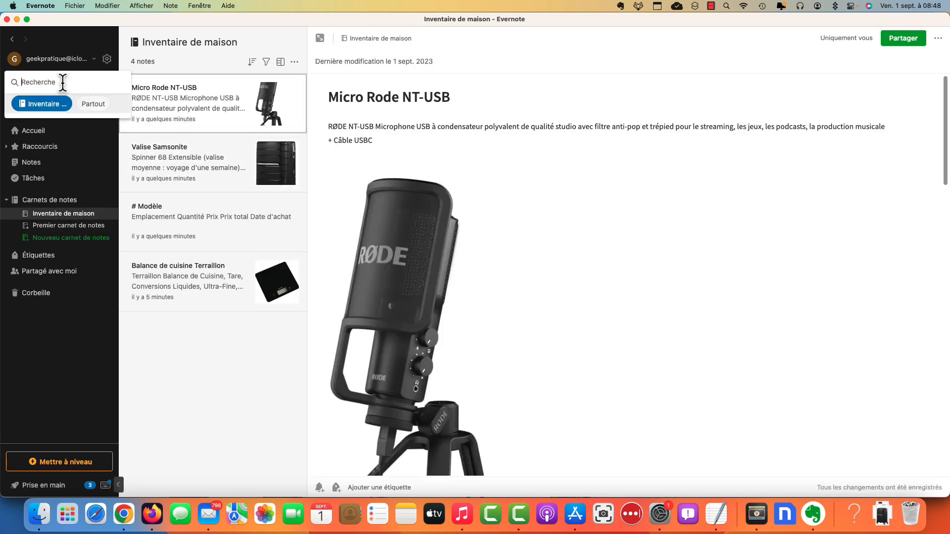
pyautogui.write('micro')
pyautogui.press('Return')
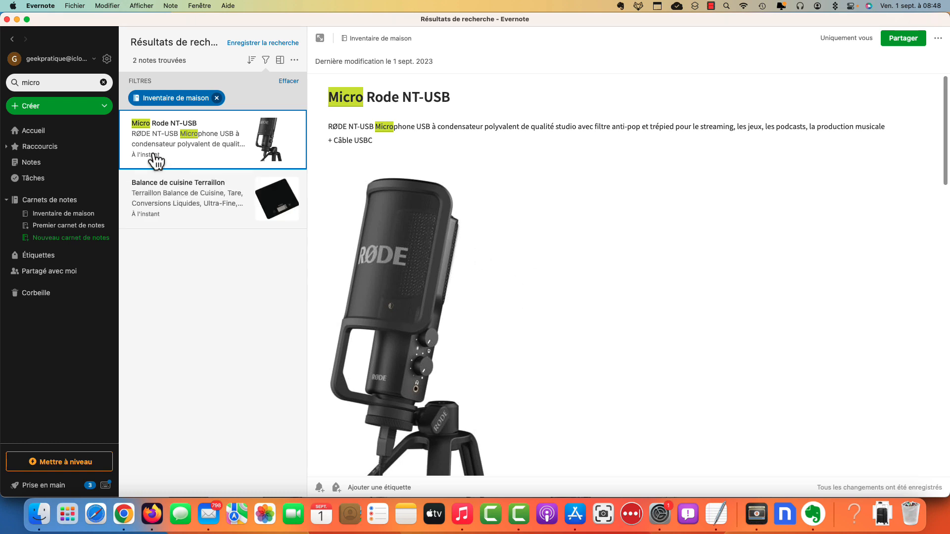
pyautogui.click(103, 82)
# Search all notes for "rode".
pyautogui.click(66, 82)
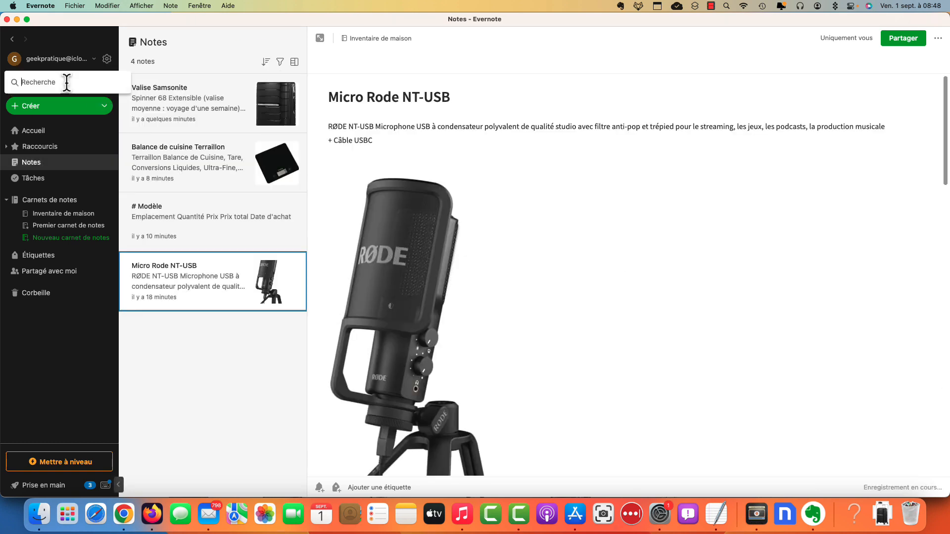
pyautogui.write('rode')
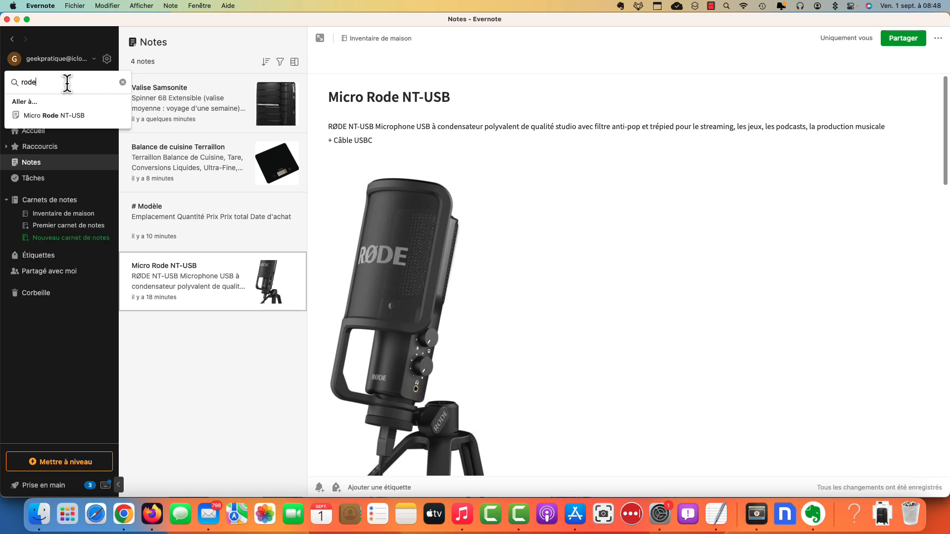
pyautogui.press('Return')
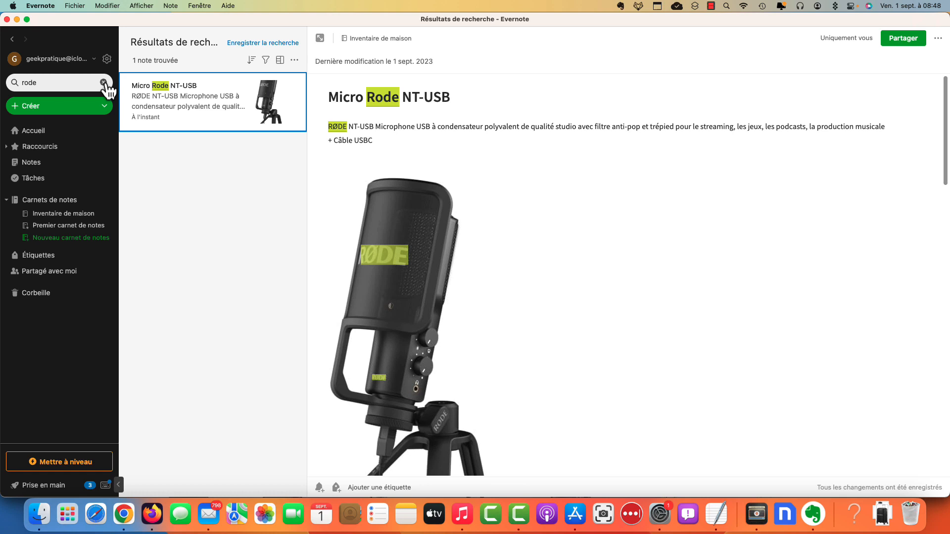
# Examine the Micro Rode NT-USB note from its title and photo through the details table to the attached Amazon invoice.
pyautogui.click(586, 203)
pyautogui.scroll(-5, 585, 208)
pyautogui.scroll(-10, 585, 208)
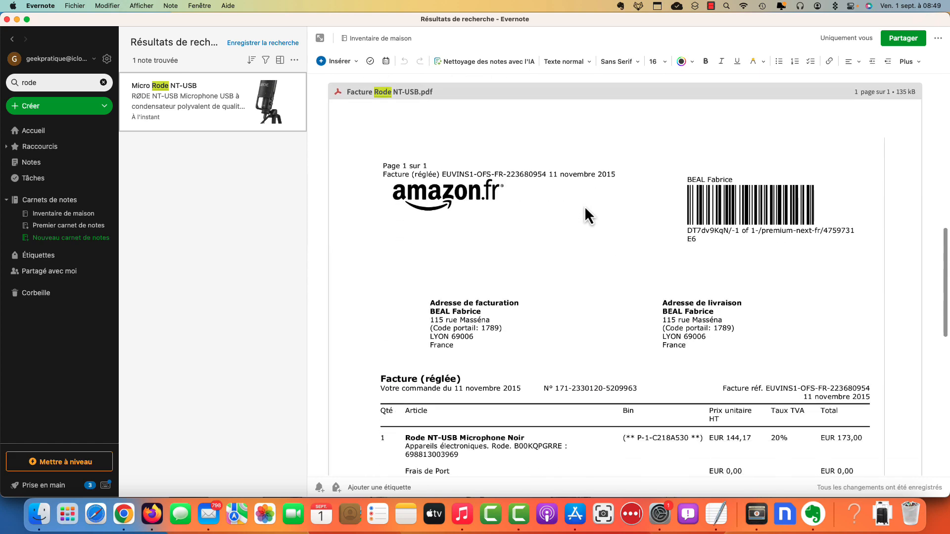
pyautogui.scroll(8, 584, 206)
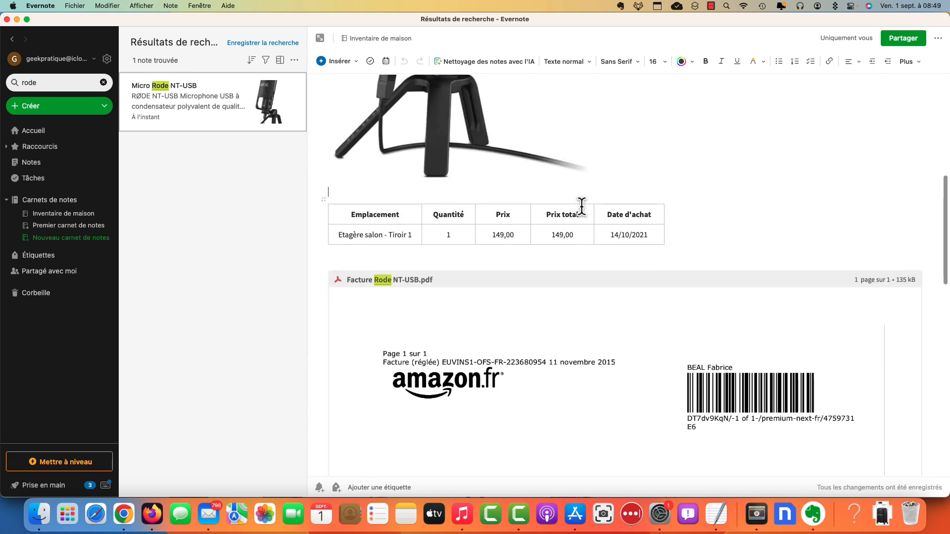
pyautogui.scroll(-8, 582, 210)
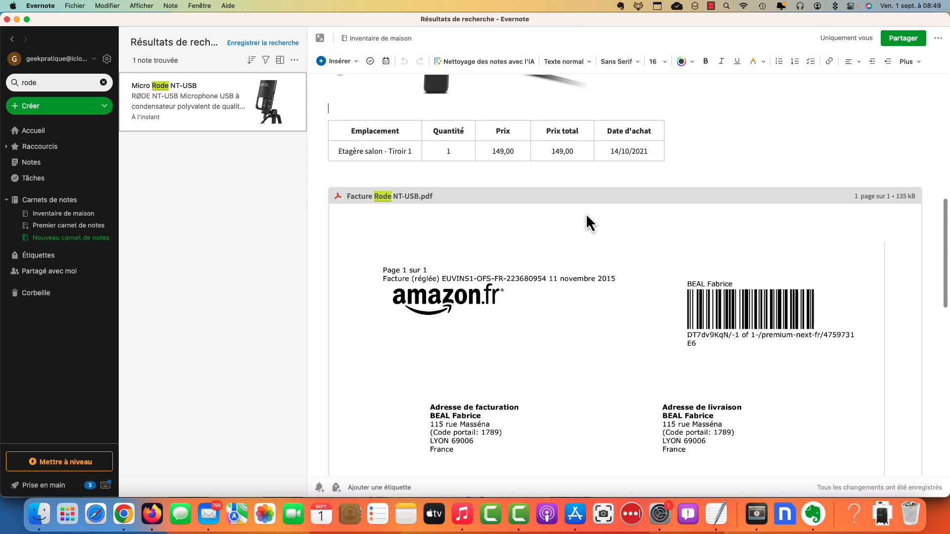
pyautogui.scroll(3, 426, 236)
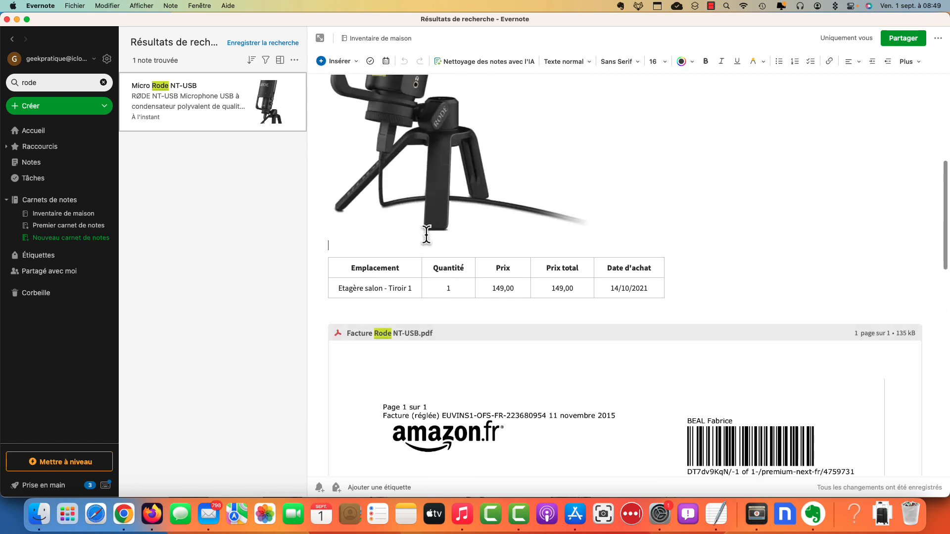
pyautogui.scroll(8, 427, 236)
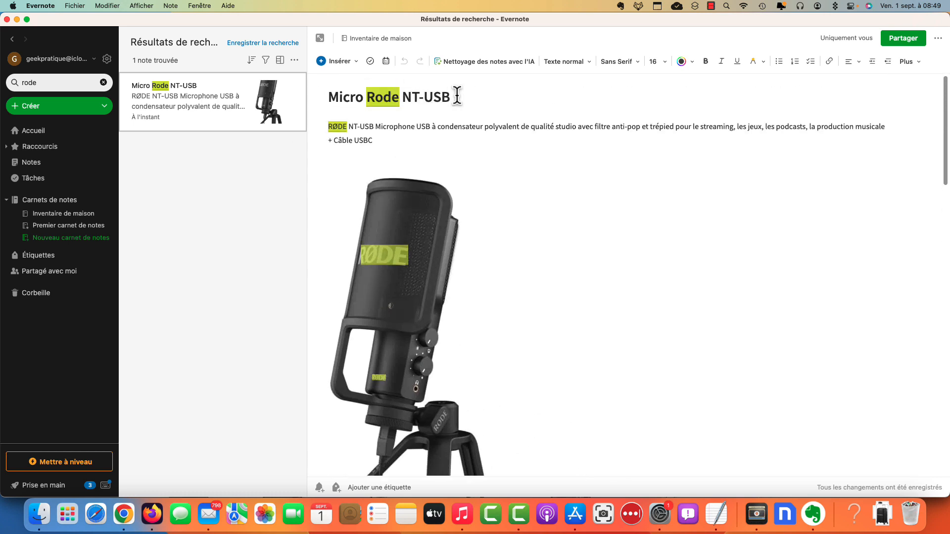
pyautogui.click(458, 95)
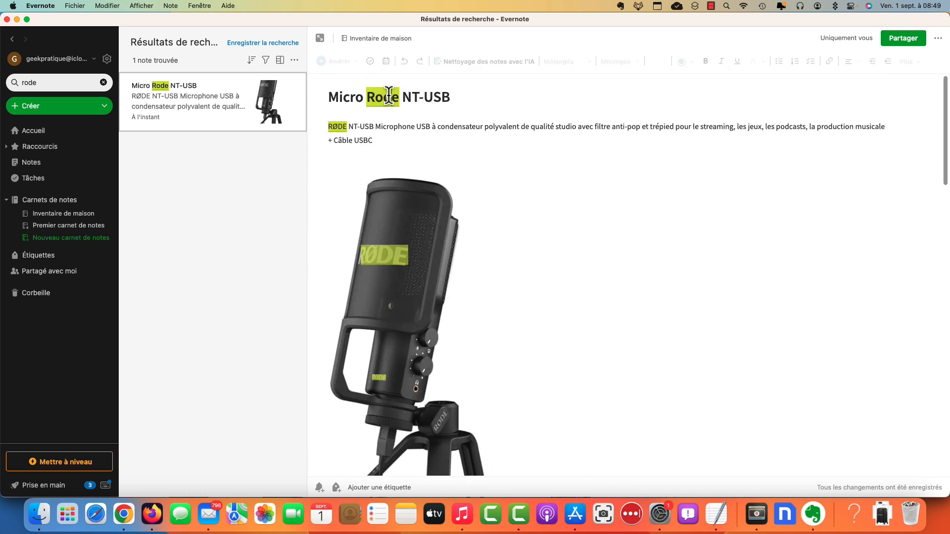
pyautogui.scroll(-10, 486, 186)
pyautogui.scroll(-2, 503, 205)
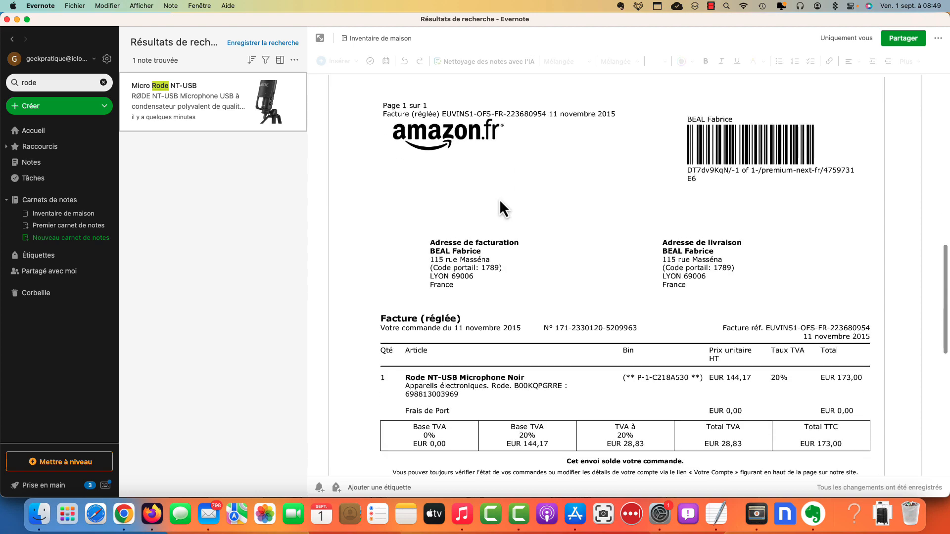
pyautogui.scroll(-12, 504, 198)
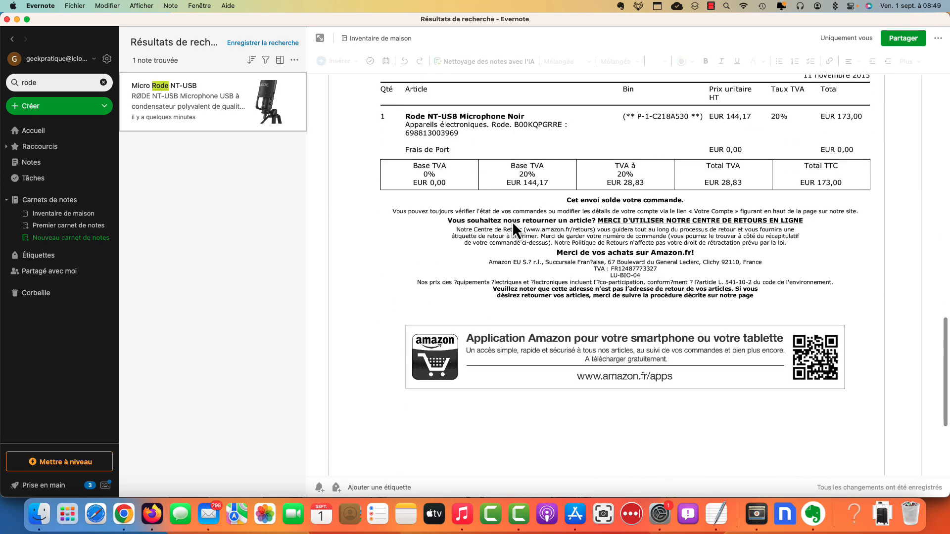
pyautogui.scroll(20, 512, 222)
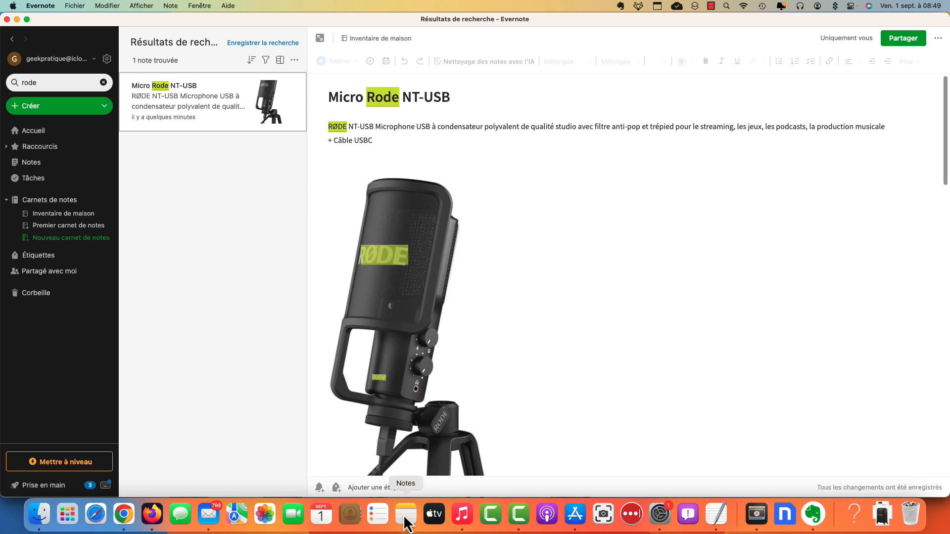
pyautogui.click(504, 332)
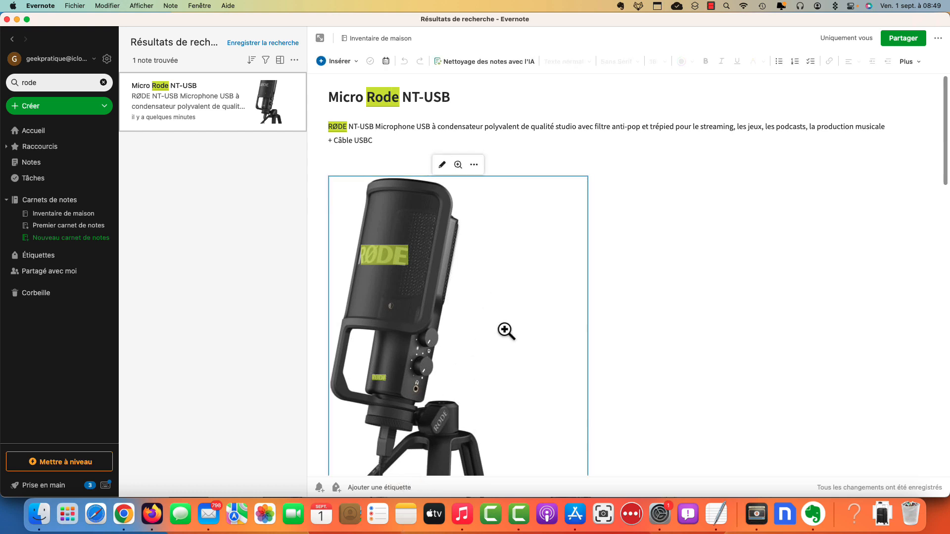
pyautogui.click(706, 320)
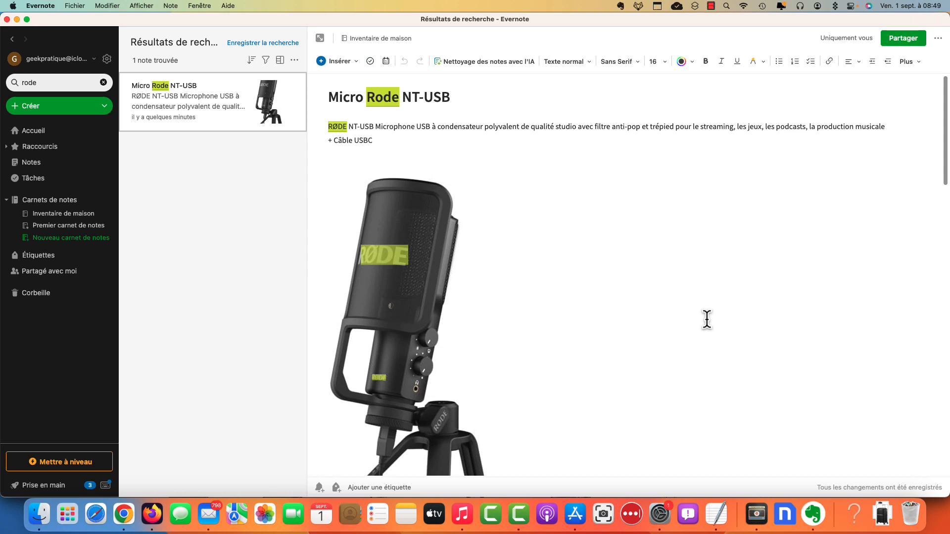
# Clear the search, reopen the Inventaire de maison notebook and view the Balance de cuisine Terraillon and Micro Rode NT-USB notes.
pyautogui.click(103, 83)
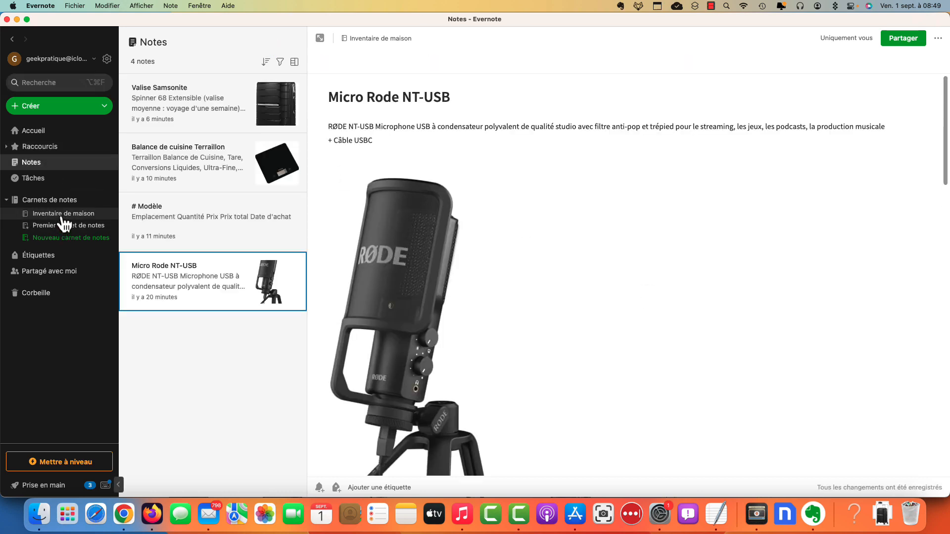
pyautogui.click(63, 214)
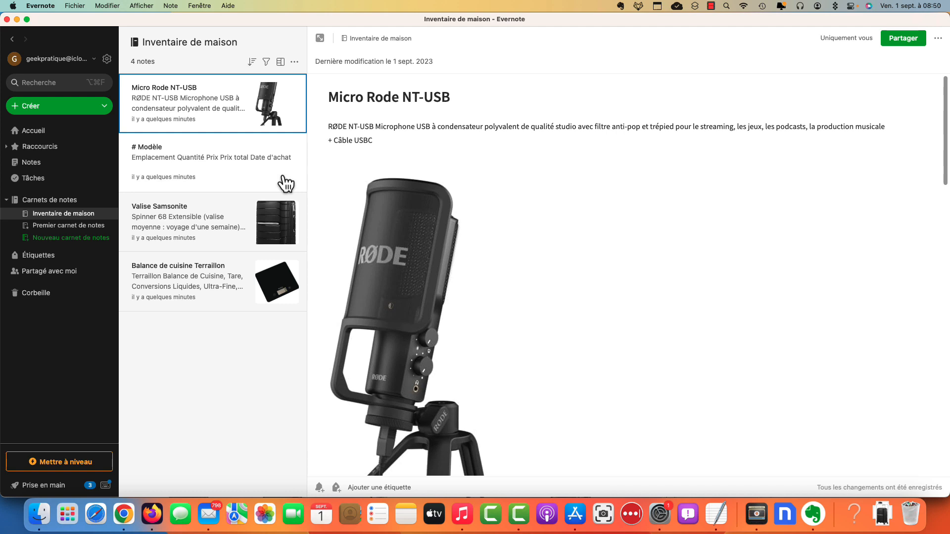
pyautogui.click(188, 277)
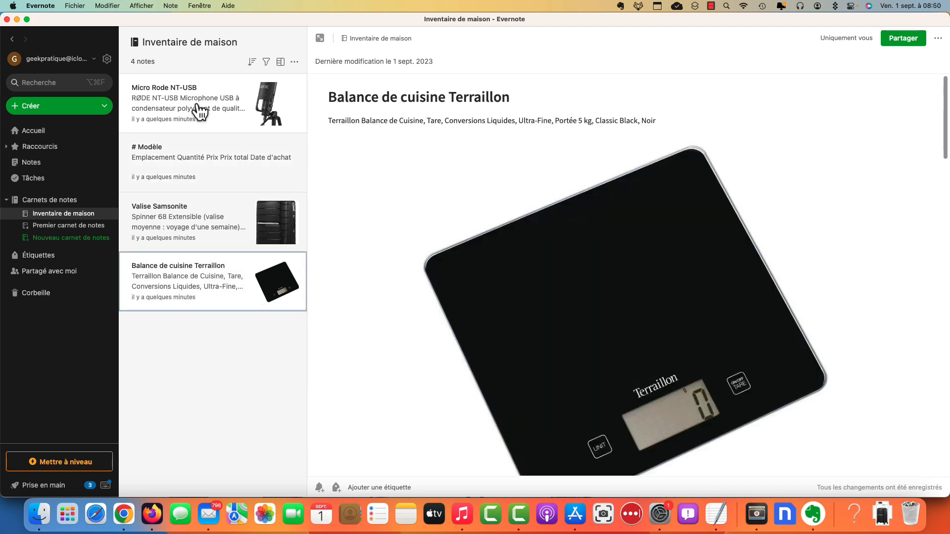
pyautogui.click(198, 110)
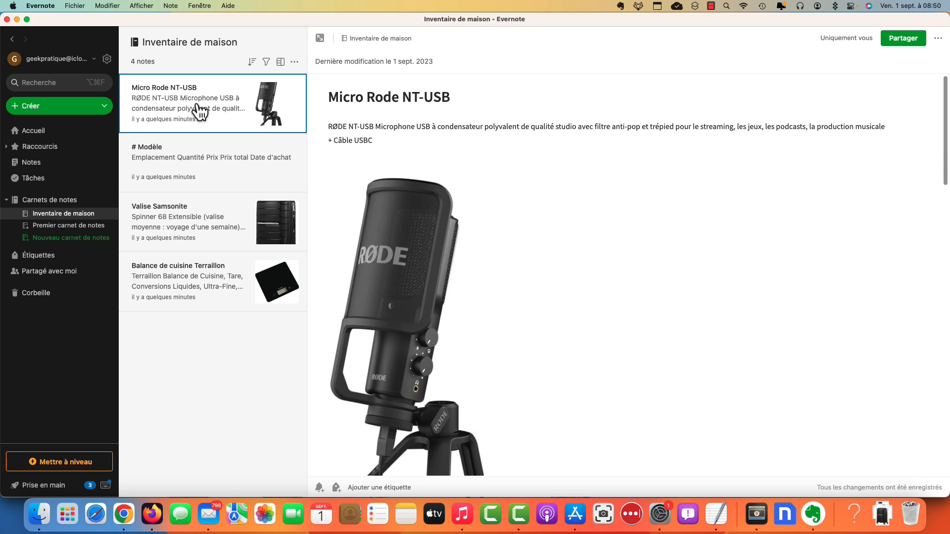
# Create a note titled "Accessoire aspirateur bureau" in the Inventaire de maison notebook.
pyautogui.click(62, 109)
pyautogui.click(79, 111)
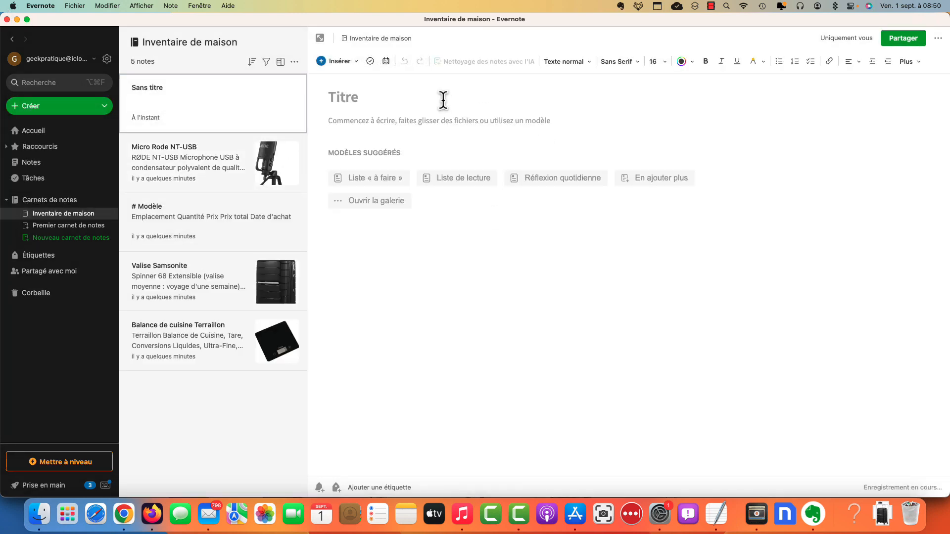
pyautogui.click(441, 100)
pyautogui.write('Acces')
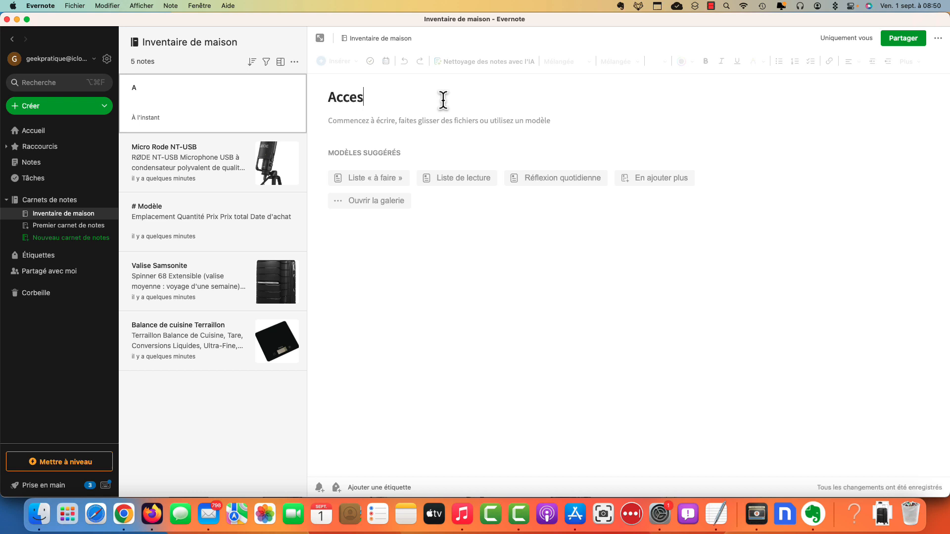
pyautogui.write('soire aspirateur ')
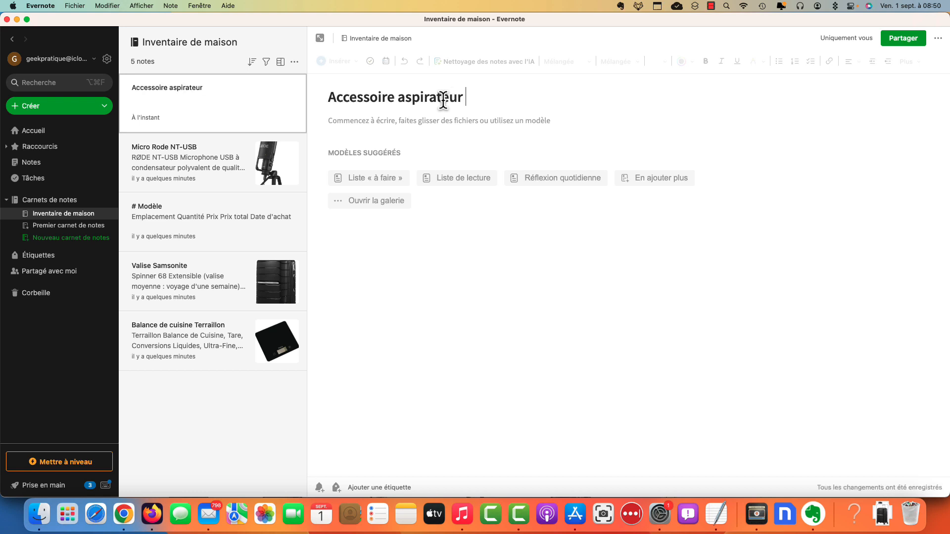
pyautogui.write('bureau')
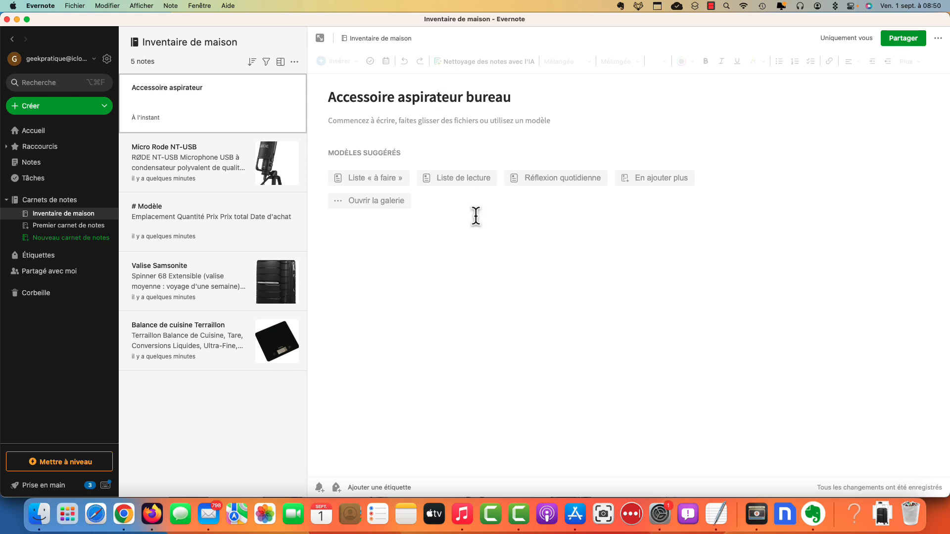
# Insert the photo accessoires.jpeg from Finder's Téléchargements folder into the body of the Accessoire aspirateur bureau note.
pyautogui.click(39, 515)
pyautogui.click(707, 144)
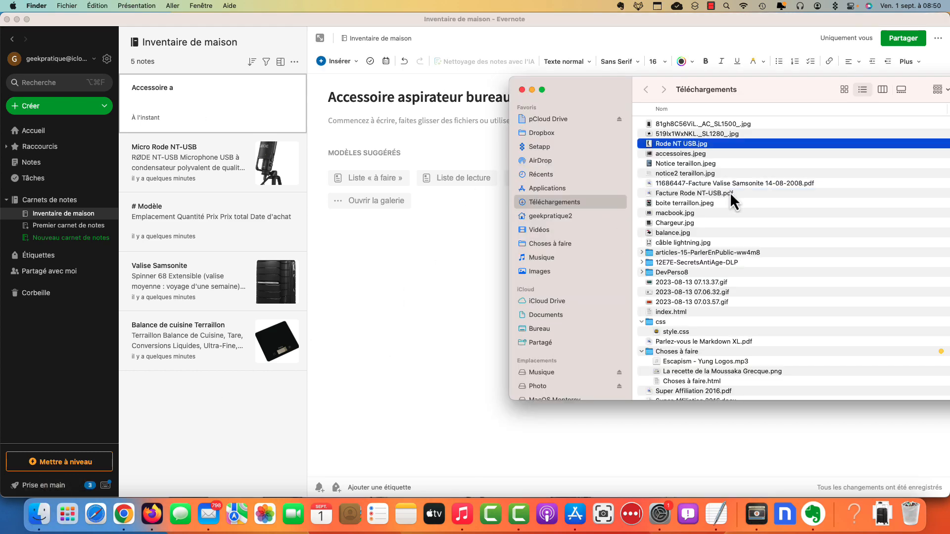
pyautogui.moveTo(690, 155); pyautogui.dragTo(347, 144)
pyautogui.click(358, 147)
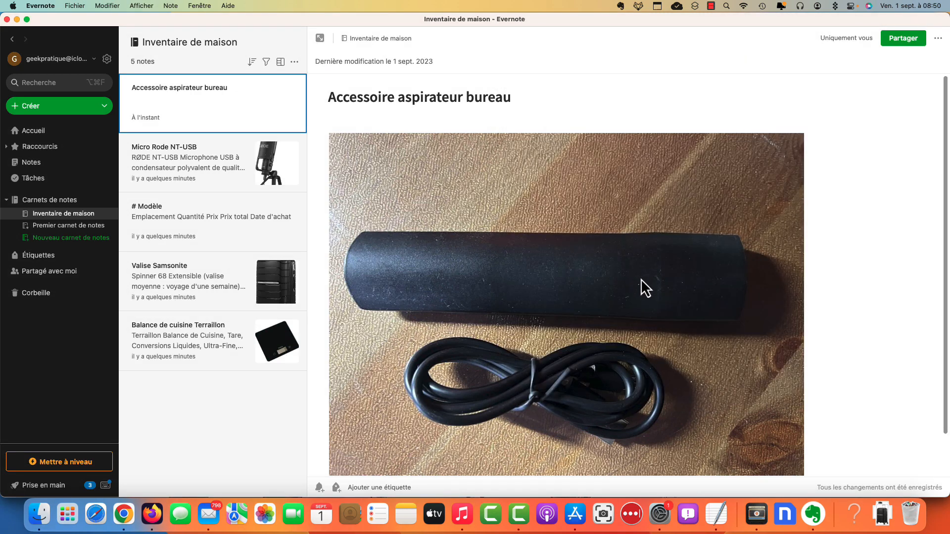
pyautogui.scroll(-2, 640, 278)
pyautogui.scroll(2, 638, 285)
pyautogui.scroll(-2, 423, 183)
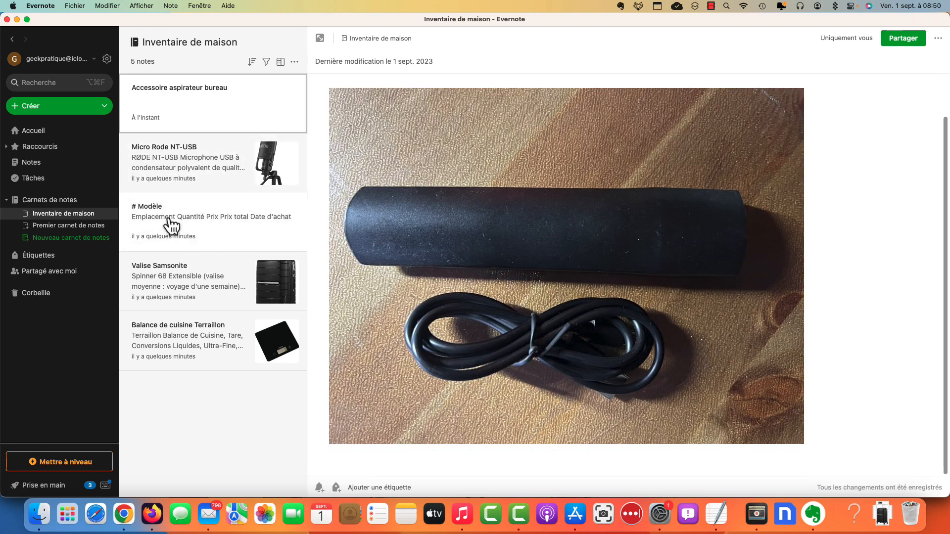
# Copy the whole table from the # Modèle note and paste it below the photo in the Accessoire aspirateur bureau note.
pyautogui.click(170, 227)
pyautogui.click(324, 128)
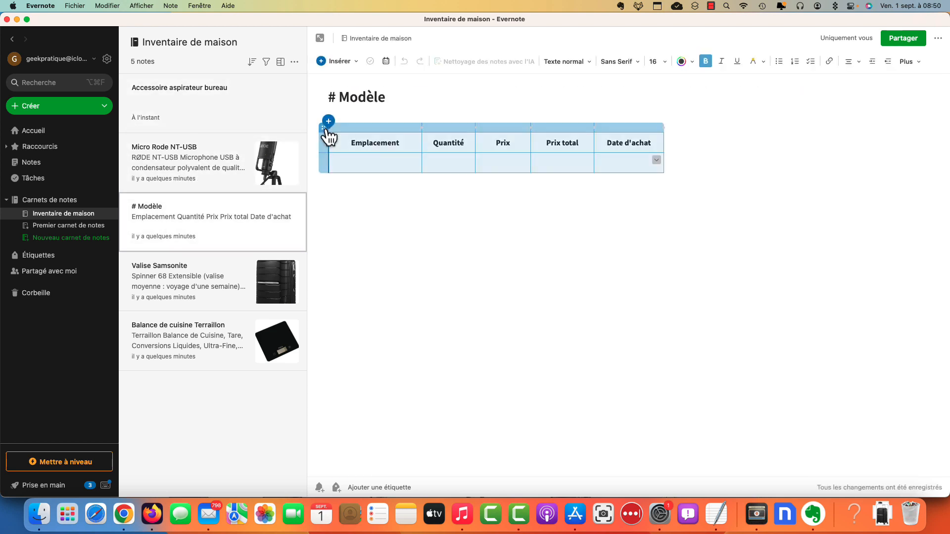
pyautogui.rightClick(325, 128)
pyautogui.click(341, 170)
pyautogui.click(186, 114)
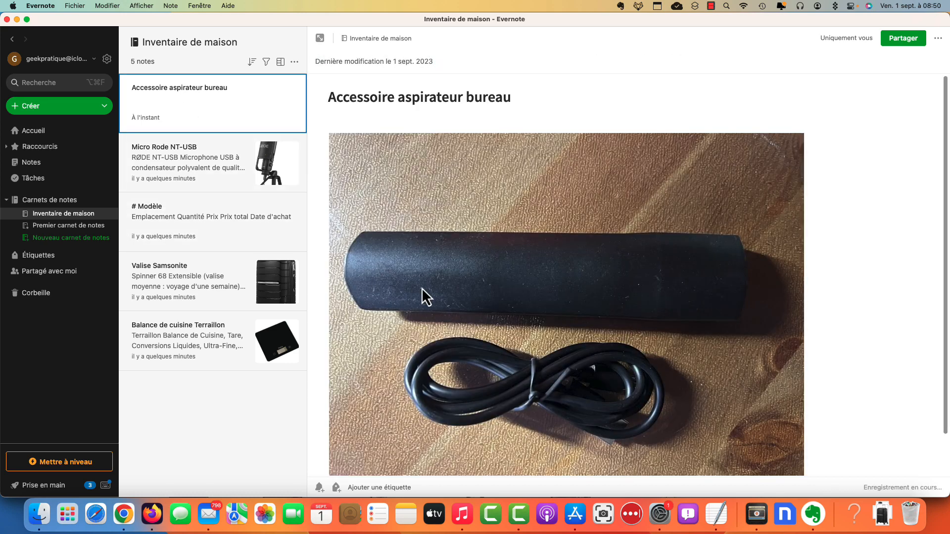
pyautogui.scroll(-2, 592, 346)
pyautogui.click(506, 461)
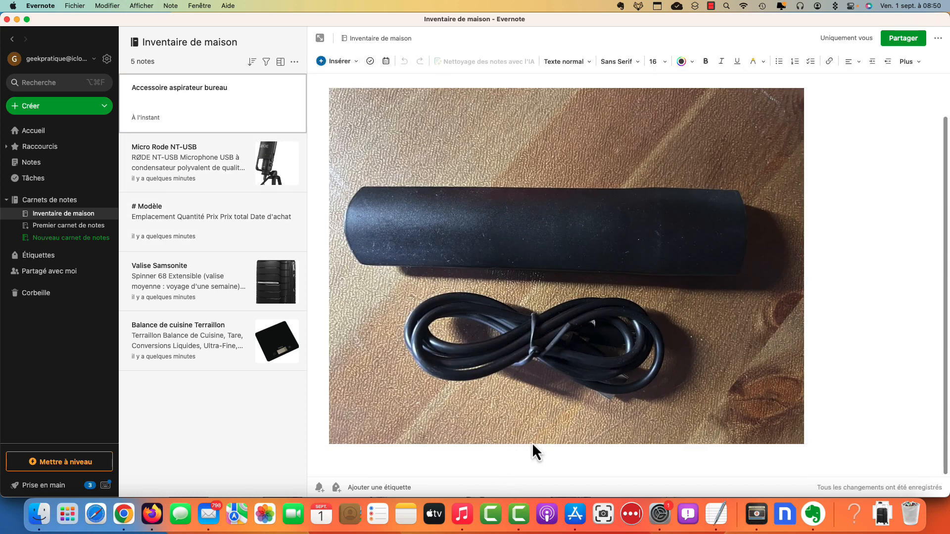
pyautogui.press('super+v')
# Fill in the Emplacement cell of the pasted table with "Tiroir Stanley 41" and check the note.
pyautogui.click(397, 465)
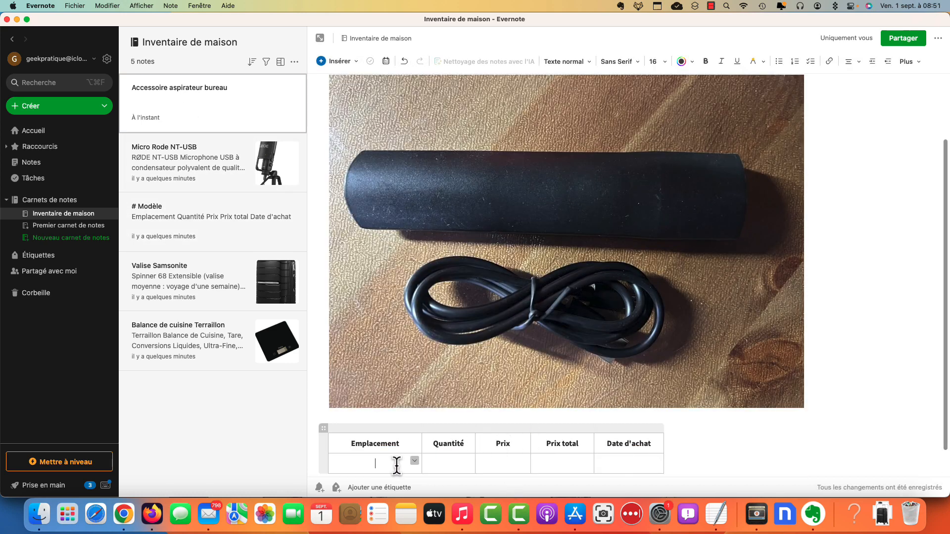
pyautogui.write('Ti')
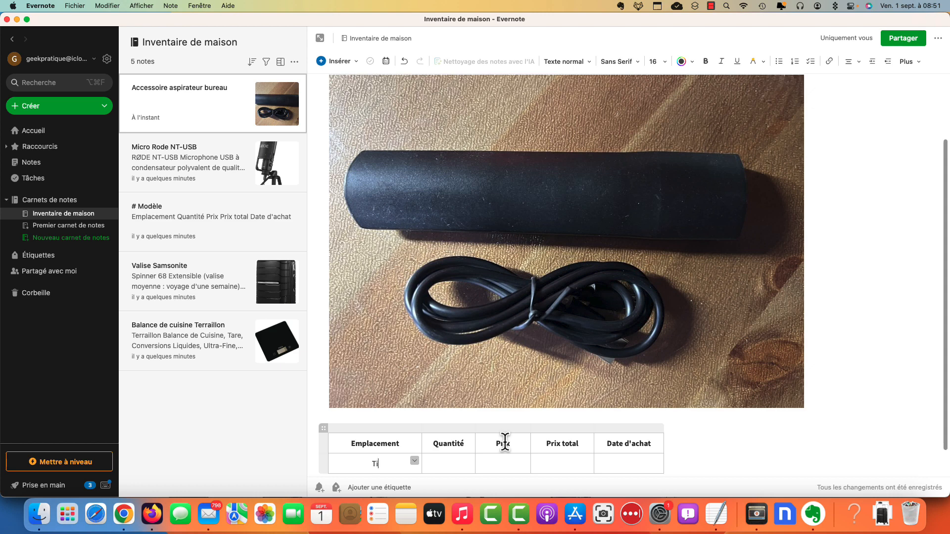
pyautogui.write('roir Stanley 41')
pyautogui.click(844, 324)
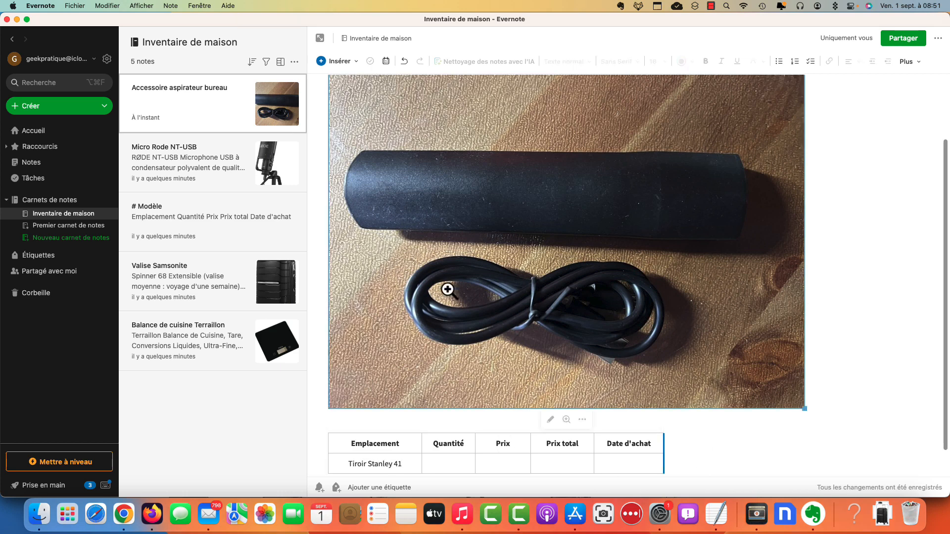
pyautogui.click(584, 291)
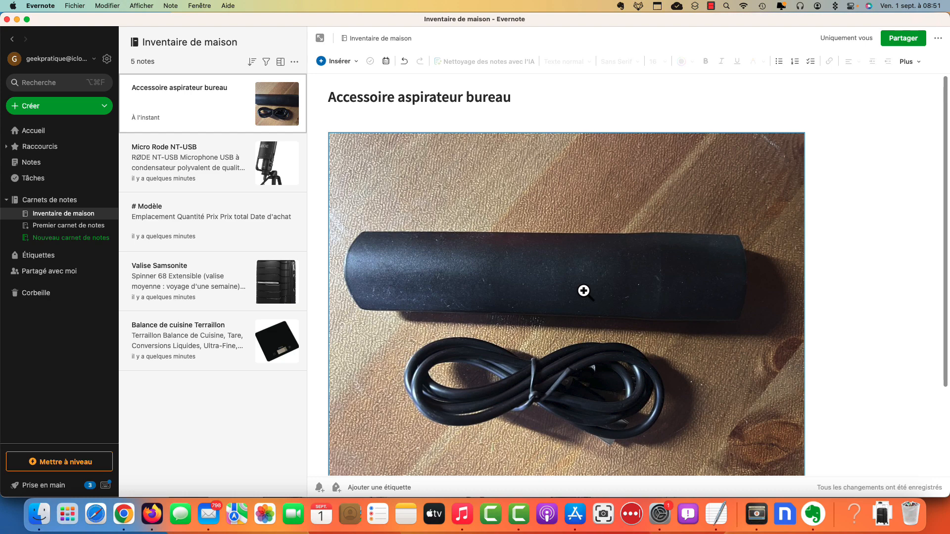
pyautogui.scroll(-5, 579, 284)
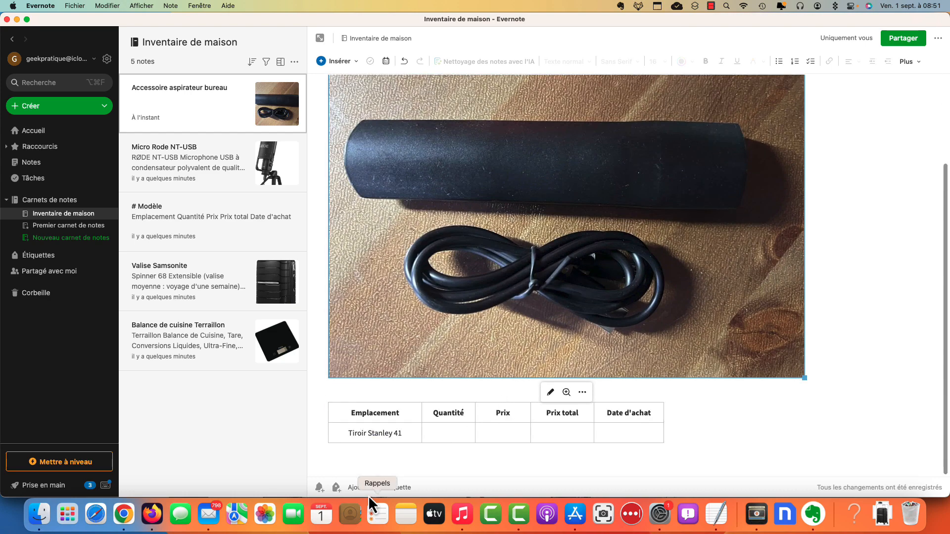
# Add a new tag "Accessoires" to the Accessoire aspirateur bureau note.
pyautogui.click(341, 488)
pyautogui.write('A')
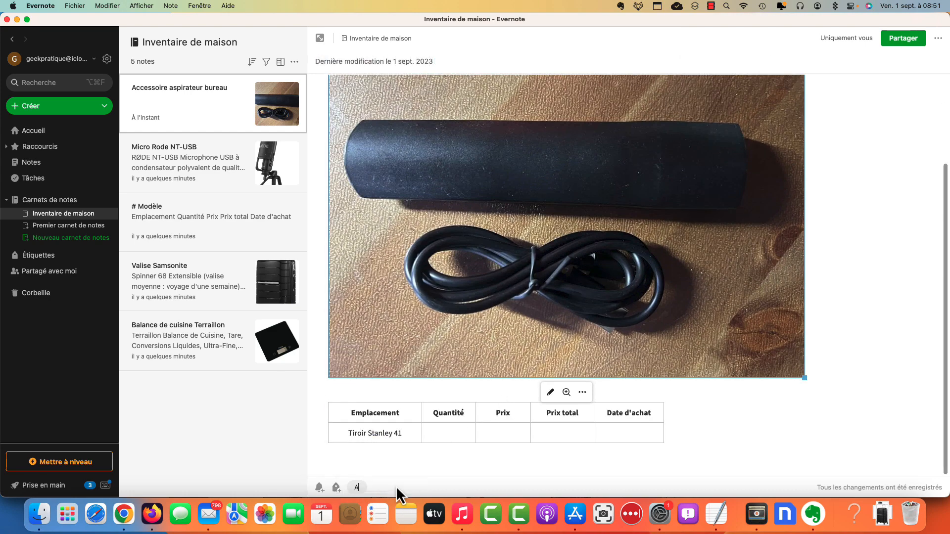
pyautogui.write('cce')
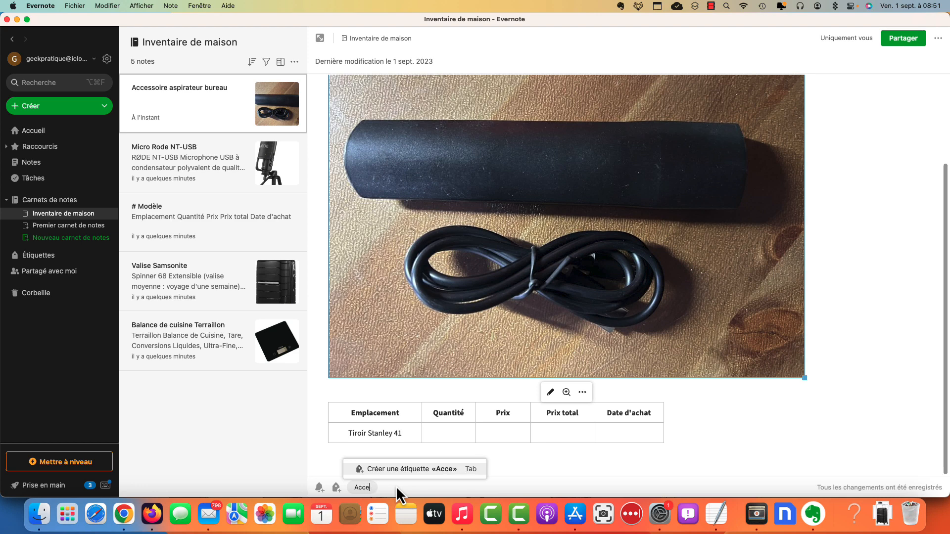
pyautogui.write('ssoires')
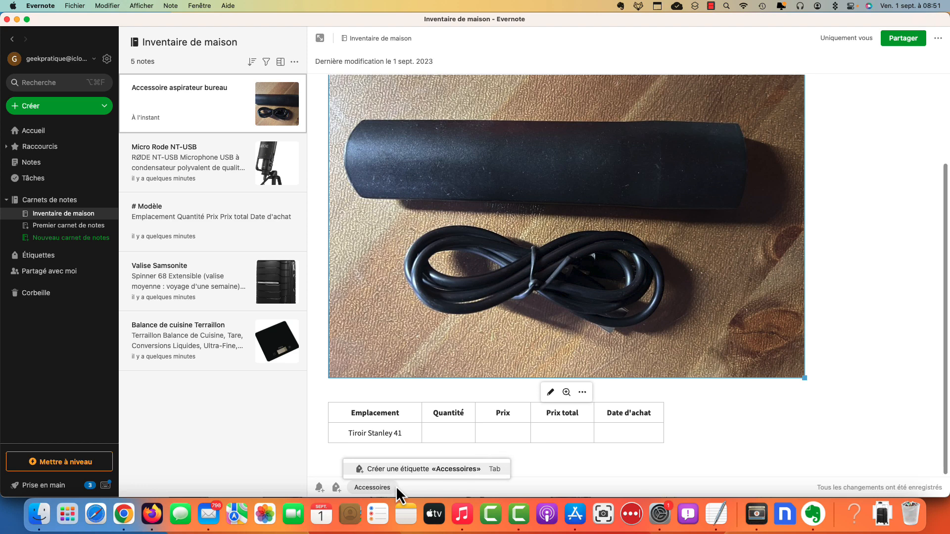
pyautogui.press('Return')
pyautogui.click(201, 121)
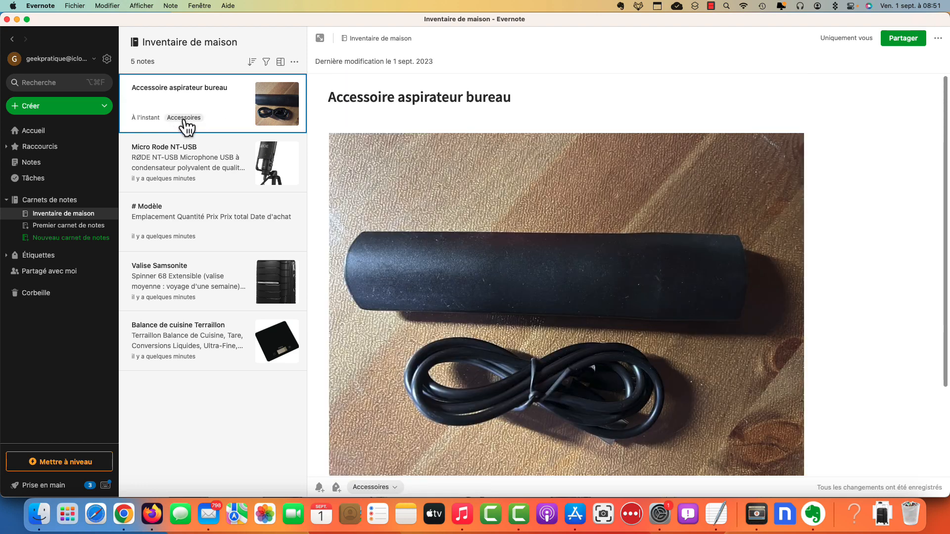
# Show the notes tagged Accessoires, and return to the Inventaire de maison notebook.
pyautogui.click(7, 255)
pyautogui.click(50, 269)
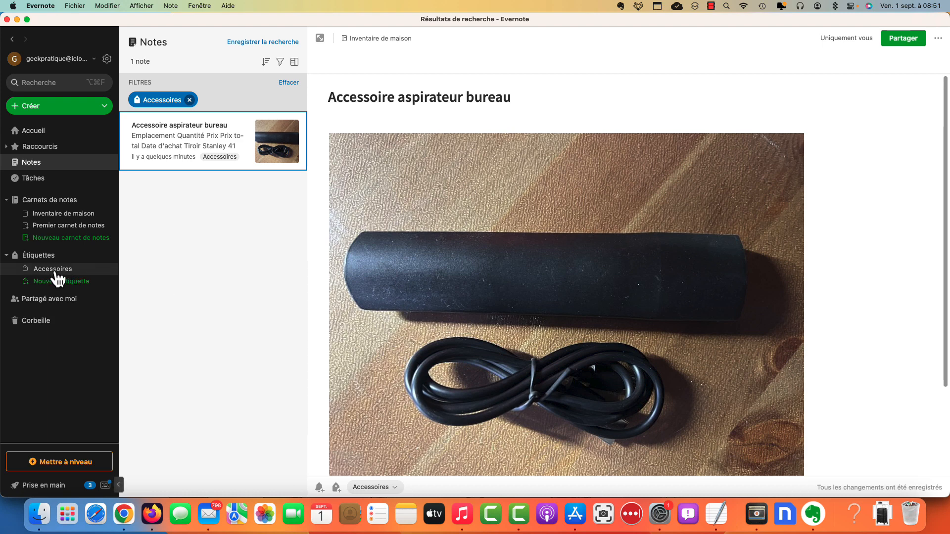
pyautogui.click(75, 214)
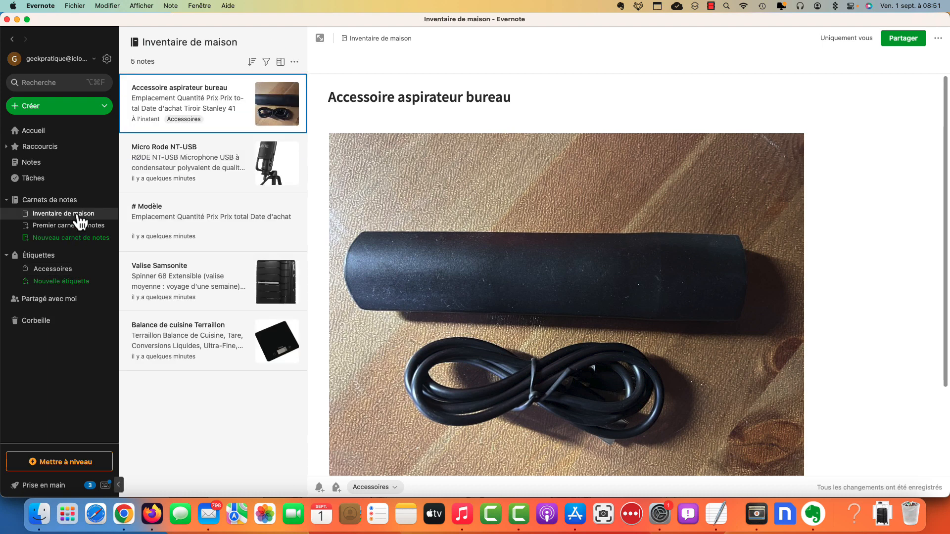